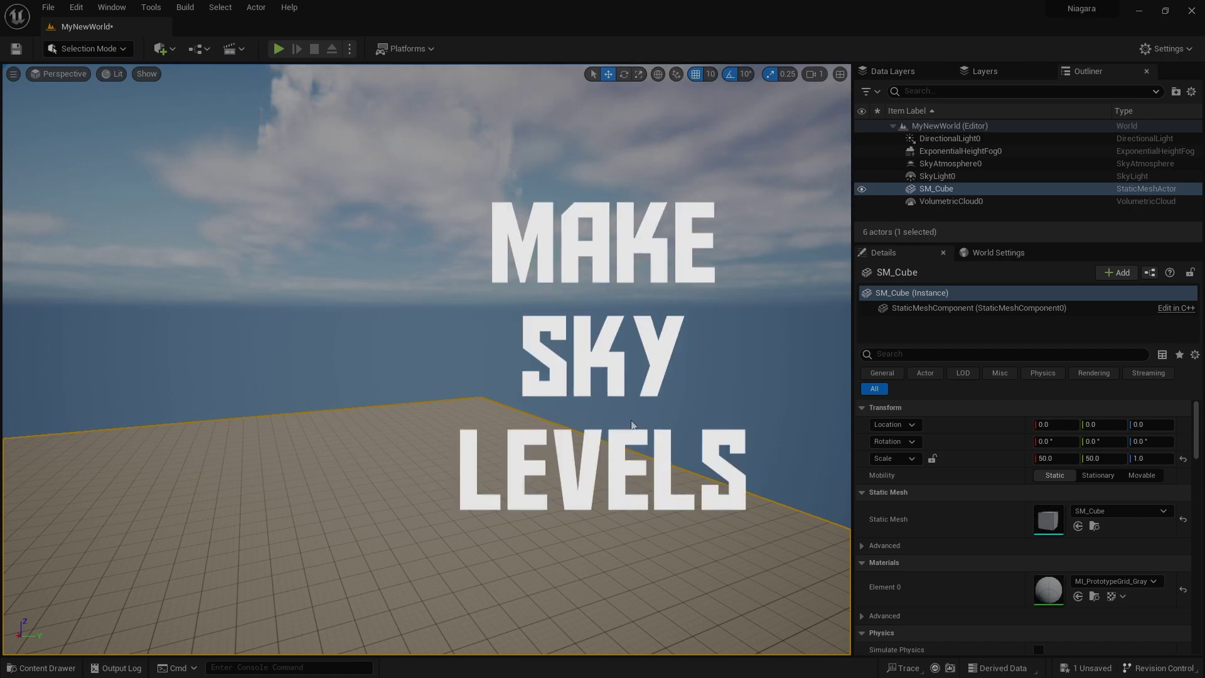
right_click_drag(644, 460, 838, 465)
right_click_drag(522, 311, 693, 344)
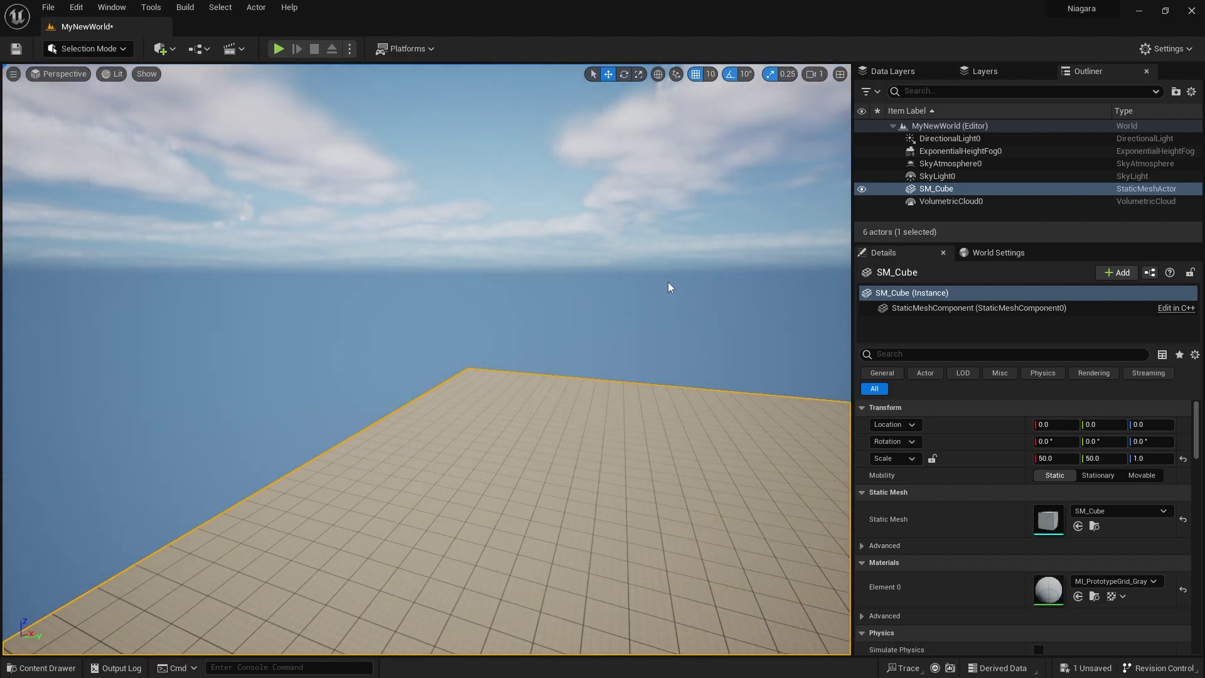
right_click_drag(755, 276, 966, 274)
right_click_drag(690, 283, 501, 369)
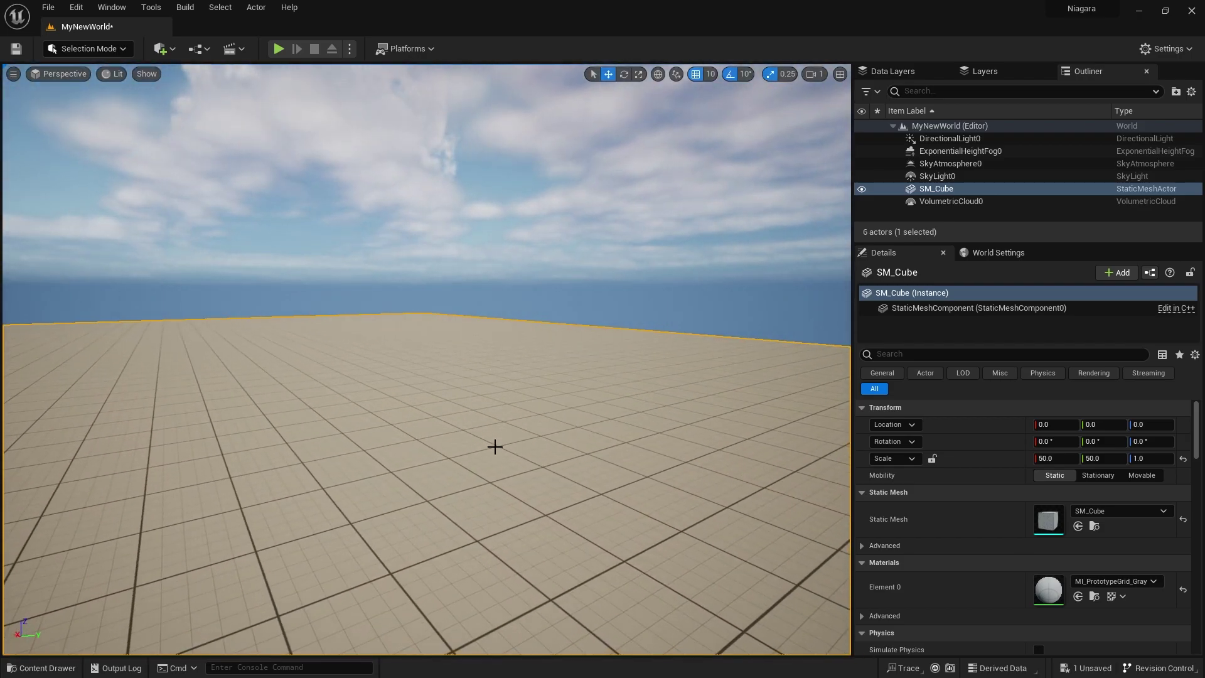
mouse_move(484, 444)
right_mouse_down()
mouse_move(467, 288)
mouse_move(472, 433)
mouse_move(492, 433)
right_mouse_up()
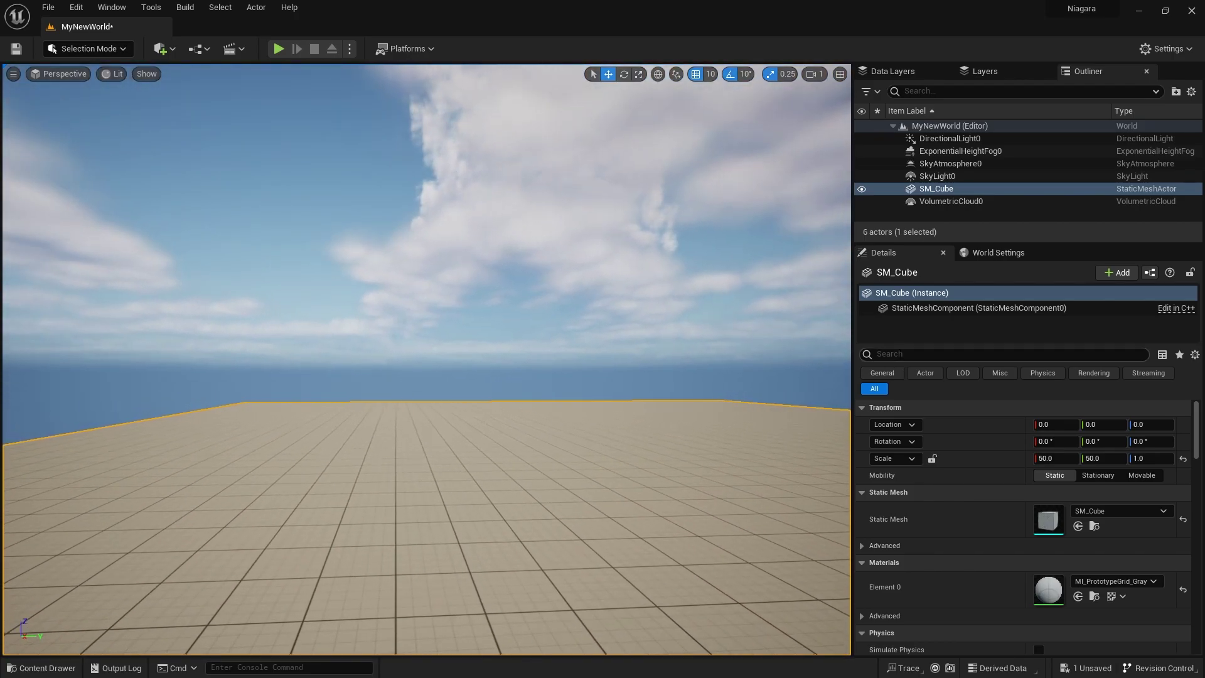
Hide the ExponentialHeightFog0 actor in the level and look around the horizon
left_click(948, 154)
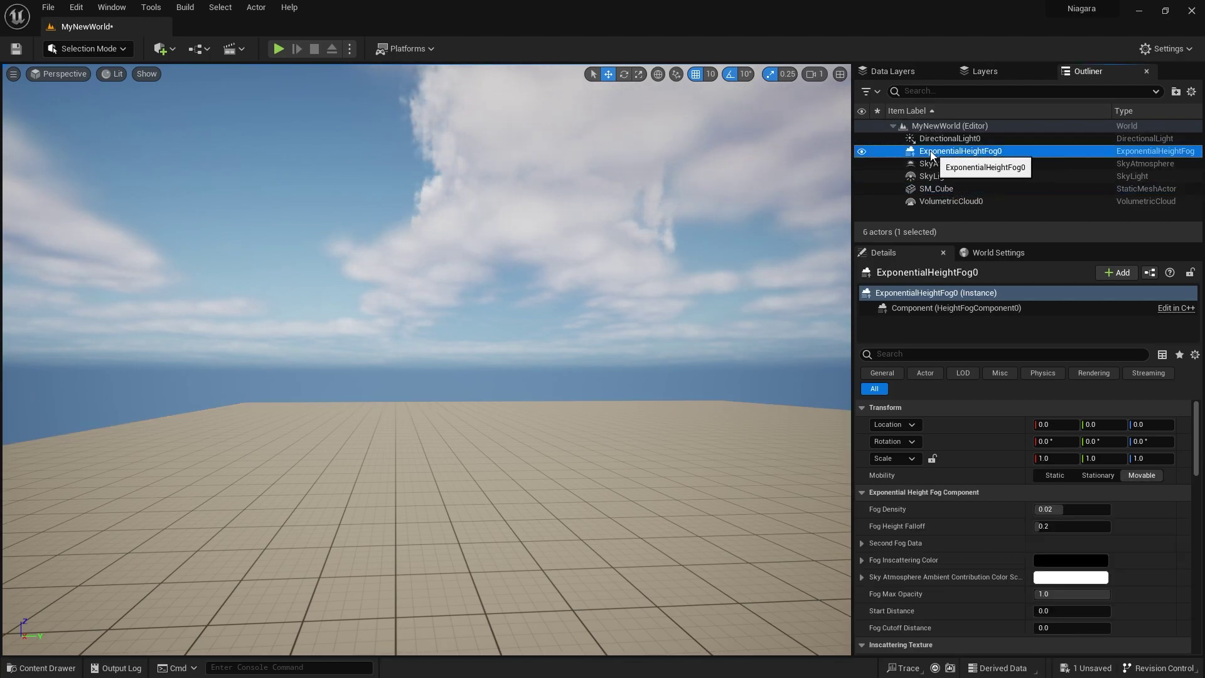
left_click(863, 151)
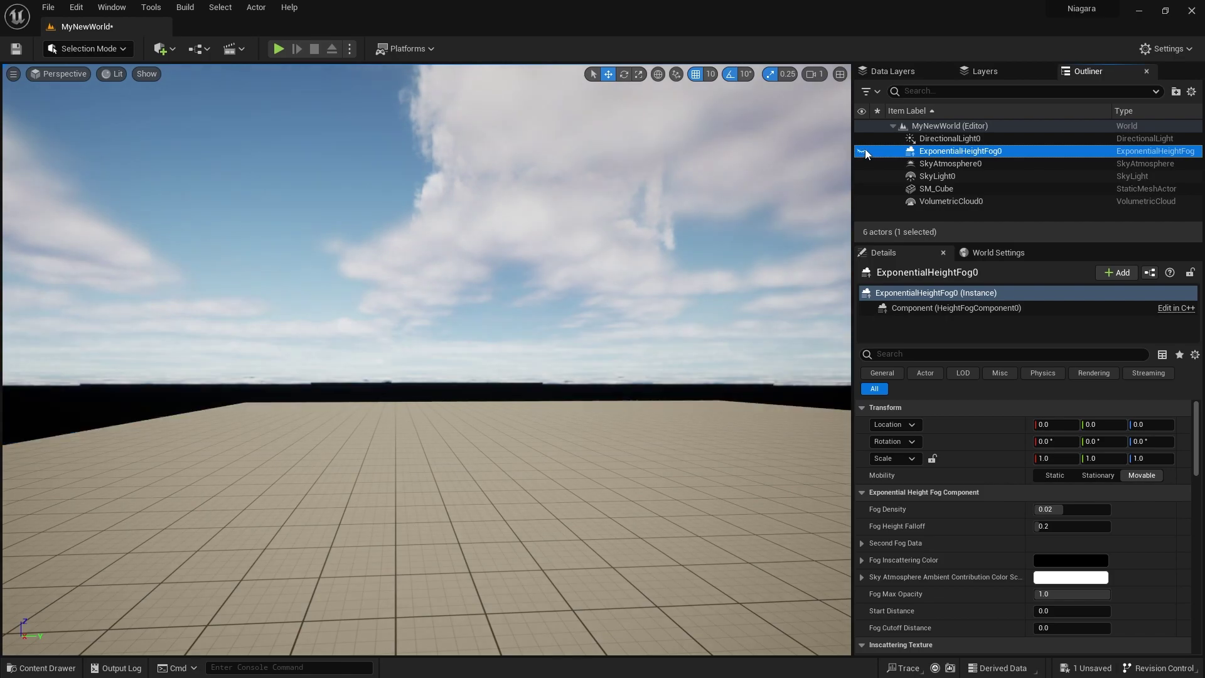
right_click_drag(471, 402, 326, 401)
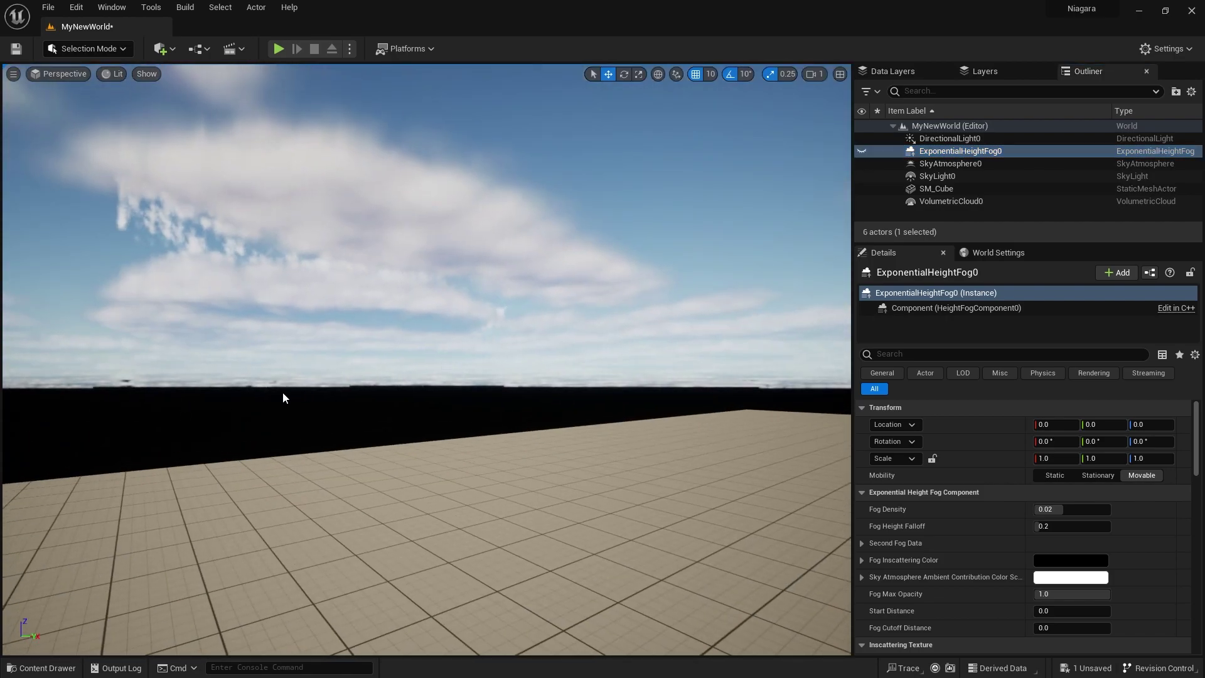
right_click_drag(352, 296, 555, 309)
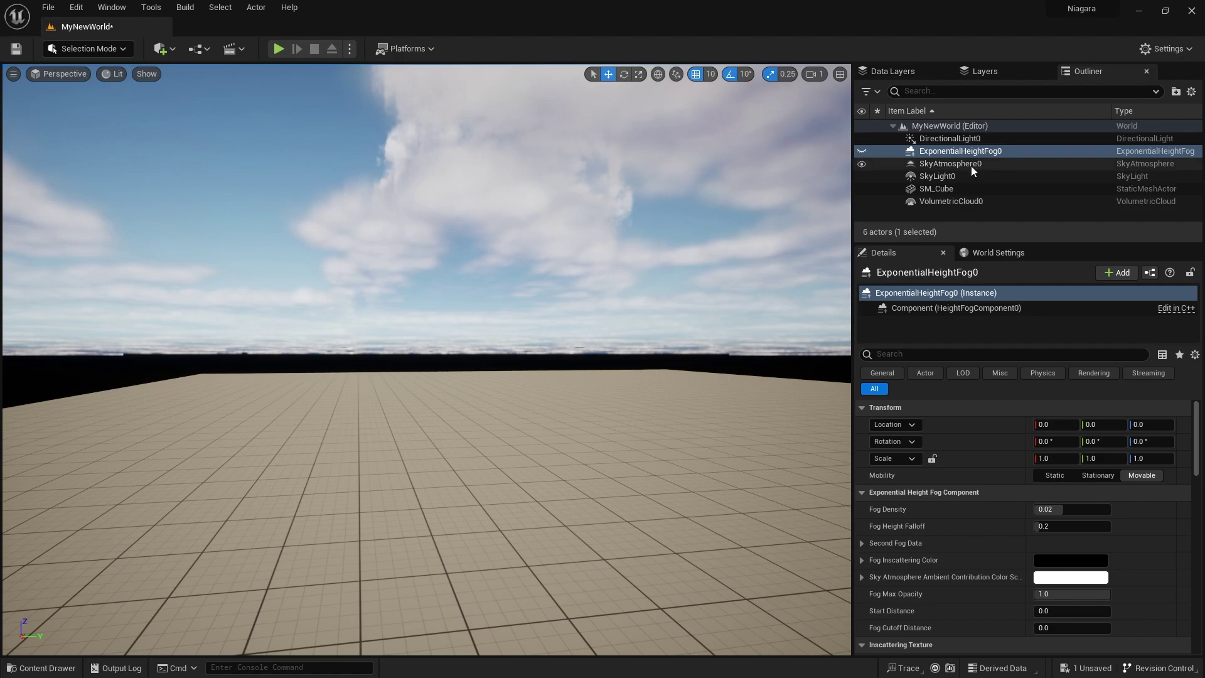
Set the transform mode of SkyAtmosphere0 to Planet Top at Component Transform
left_click(949, 165)
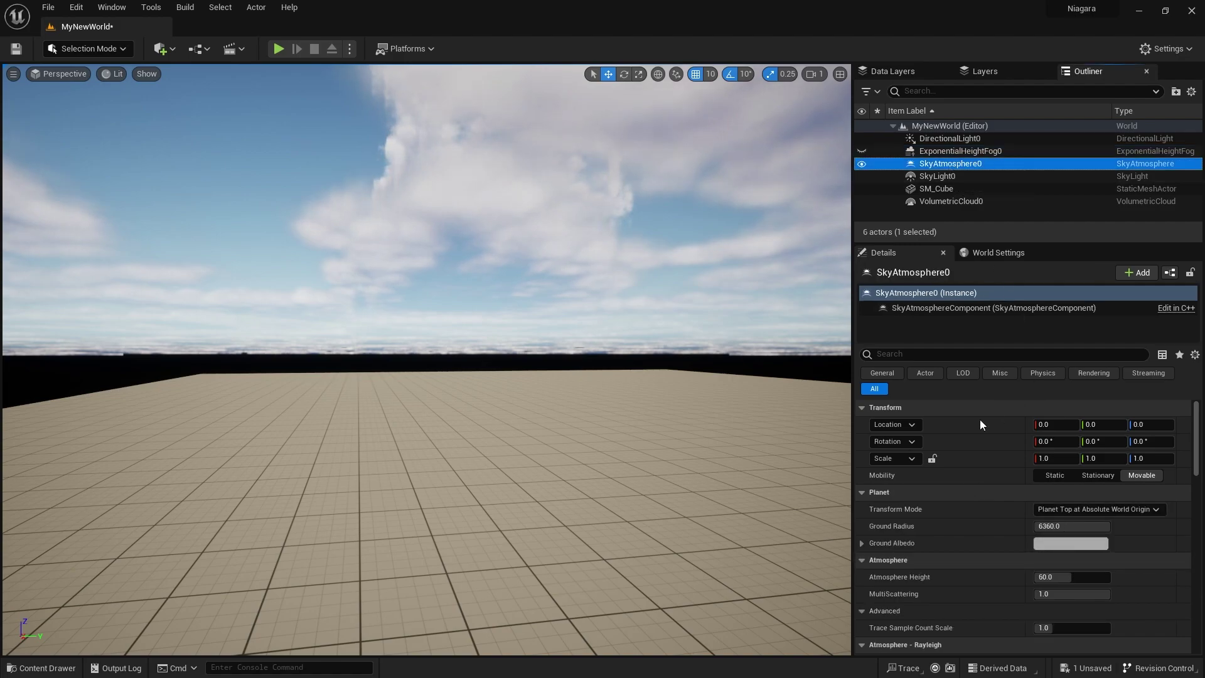
left_click(912, 353)
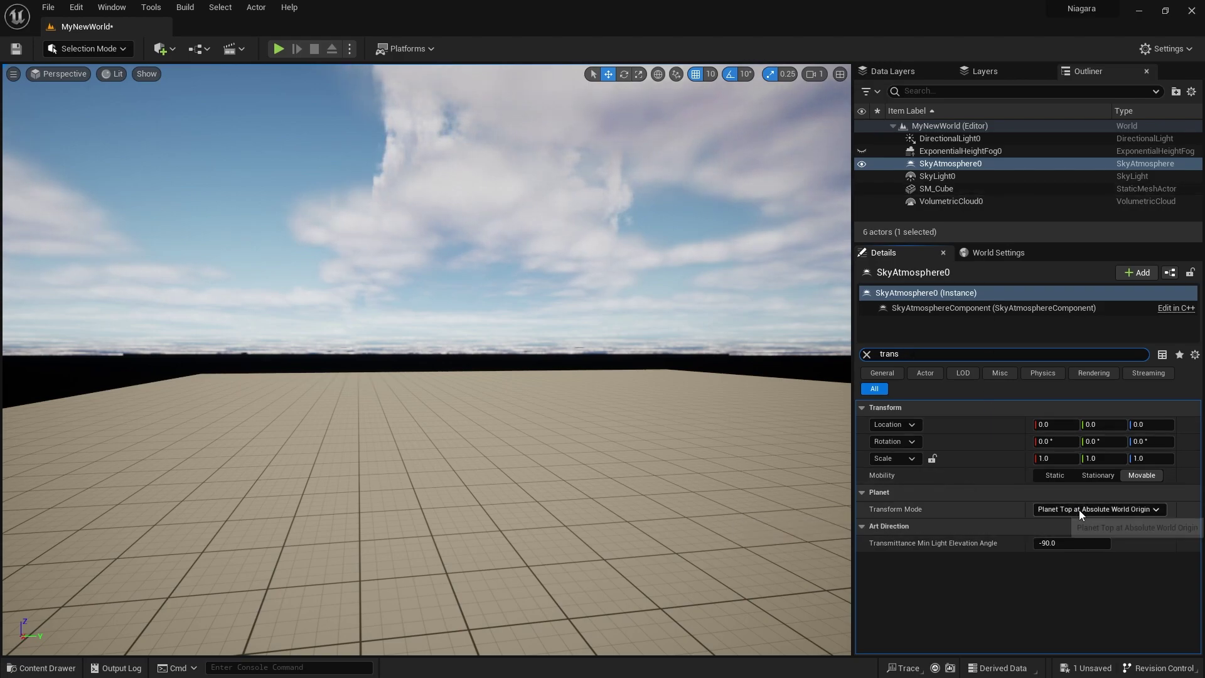
left_click(1137, 510)
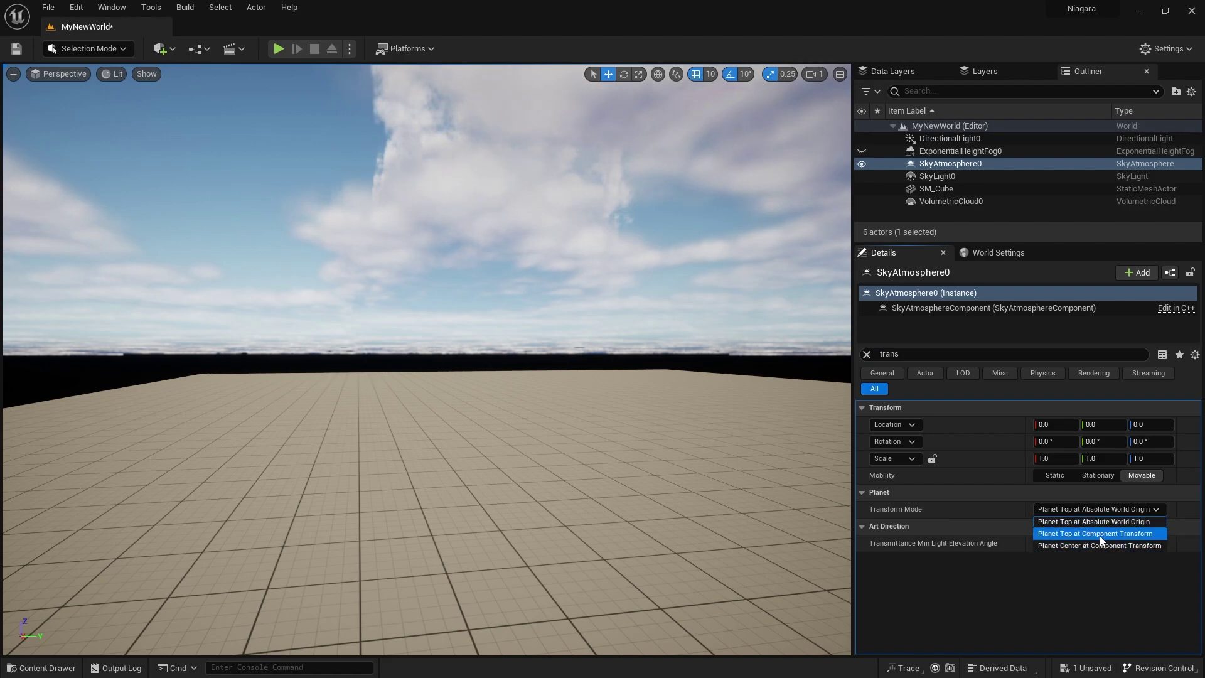
left_click(1100, 534)
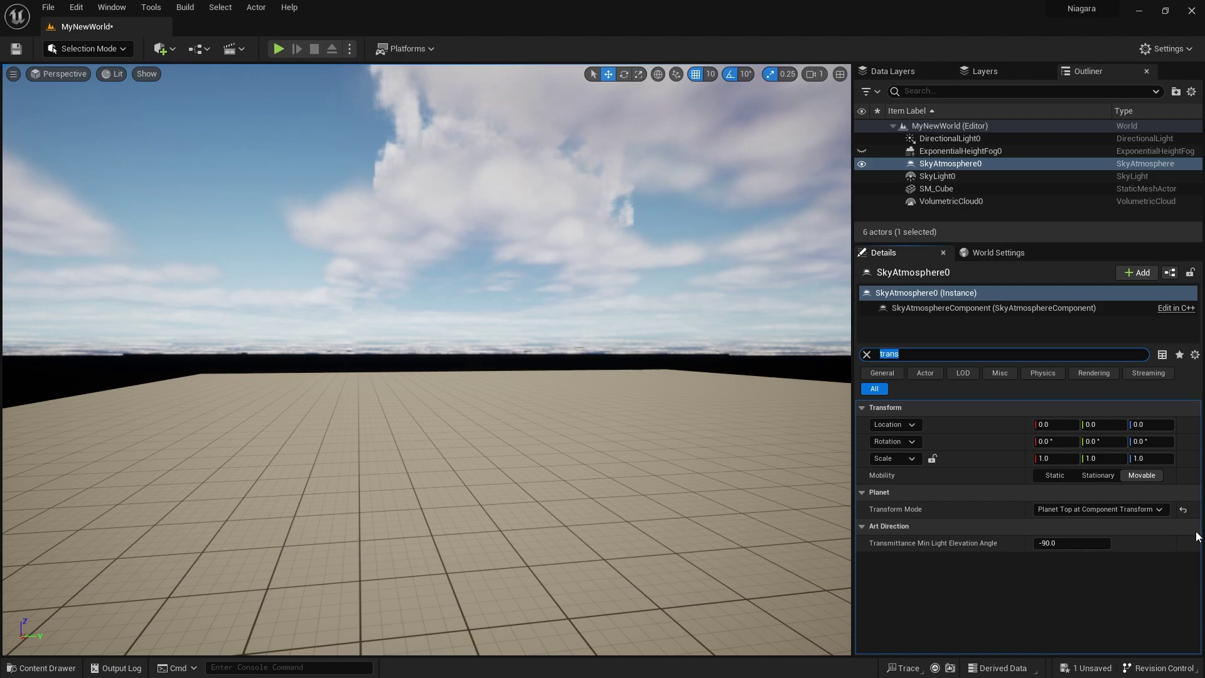
Lower the SkyAtmosphere0 actor by setting its Z location to -60000
right_click_drag(602, 339, 545, 458)
left_click_drag(379, 289, 379, 249)
right_click_drag(447, 158, 434, 69)
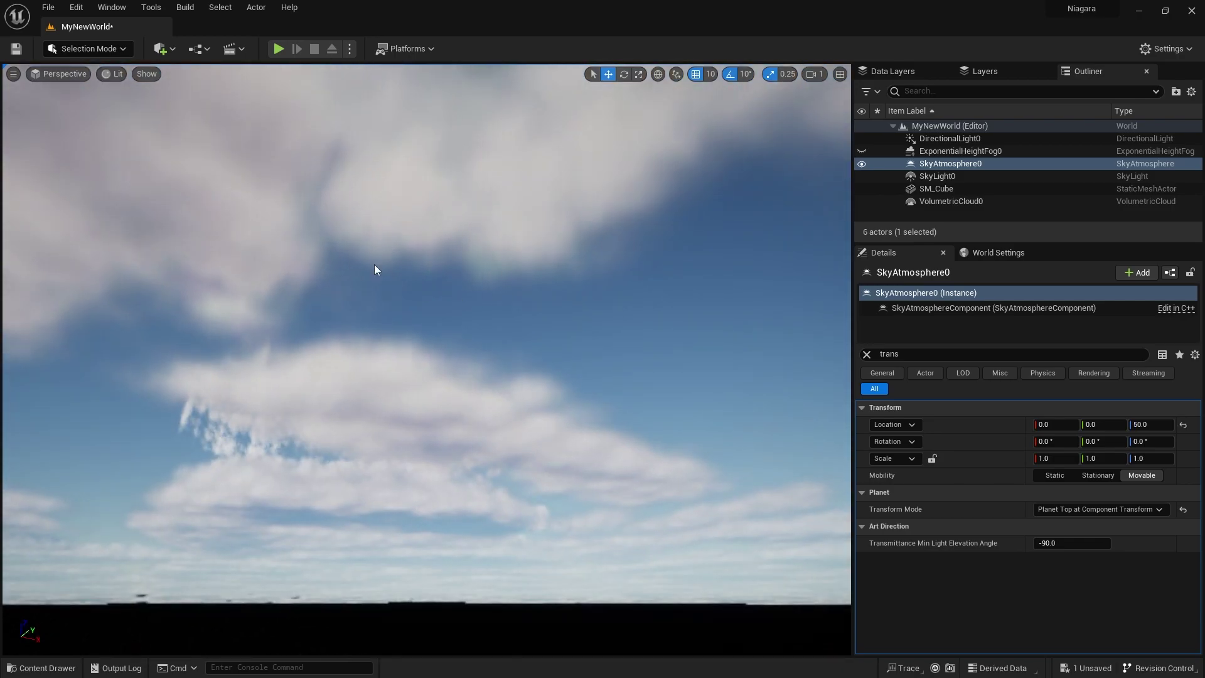
right_click_drag(374, 269, 374, 339)
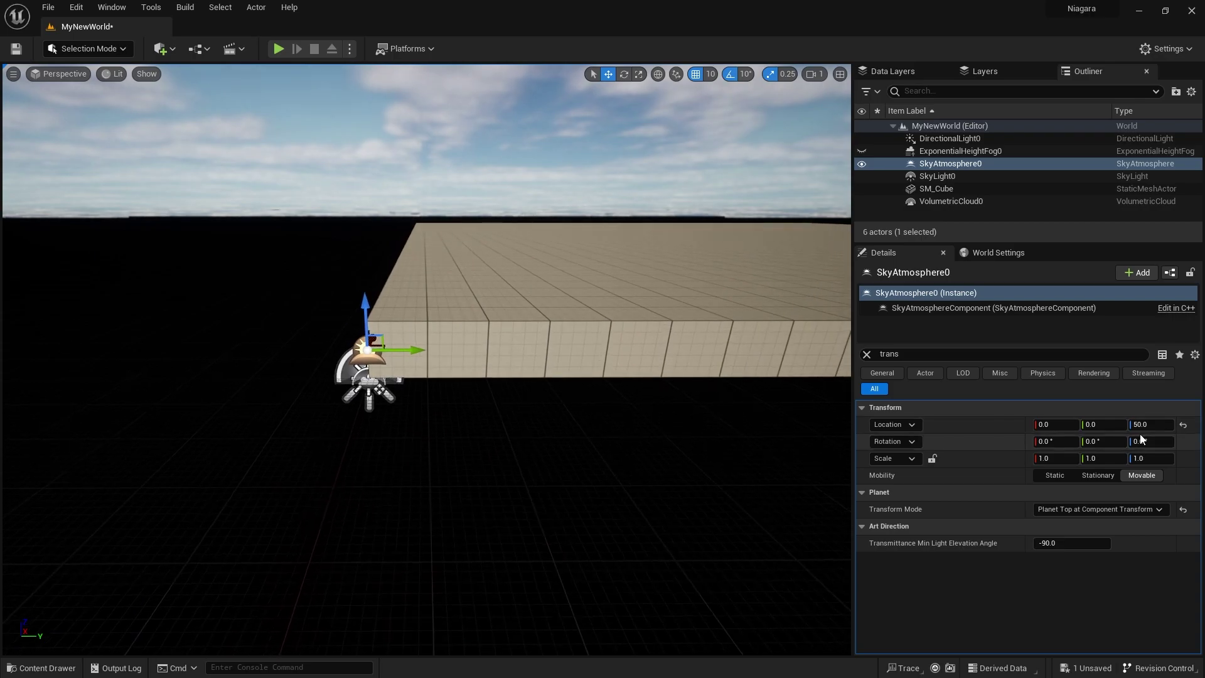
left_click(1148, 425)
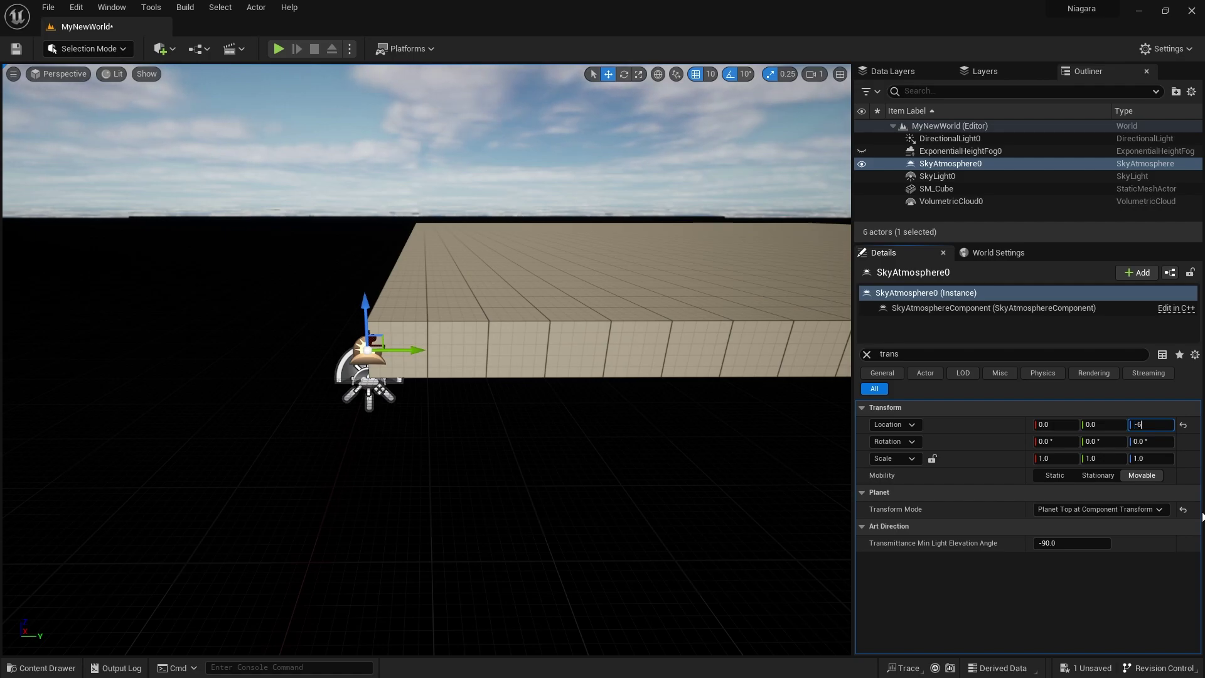
key("Return")
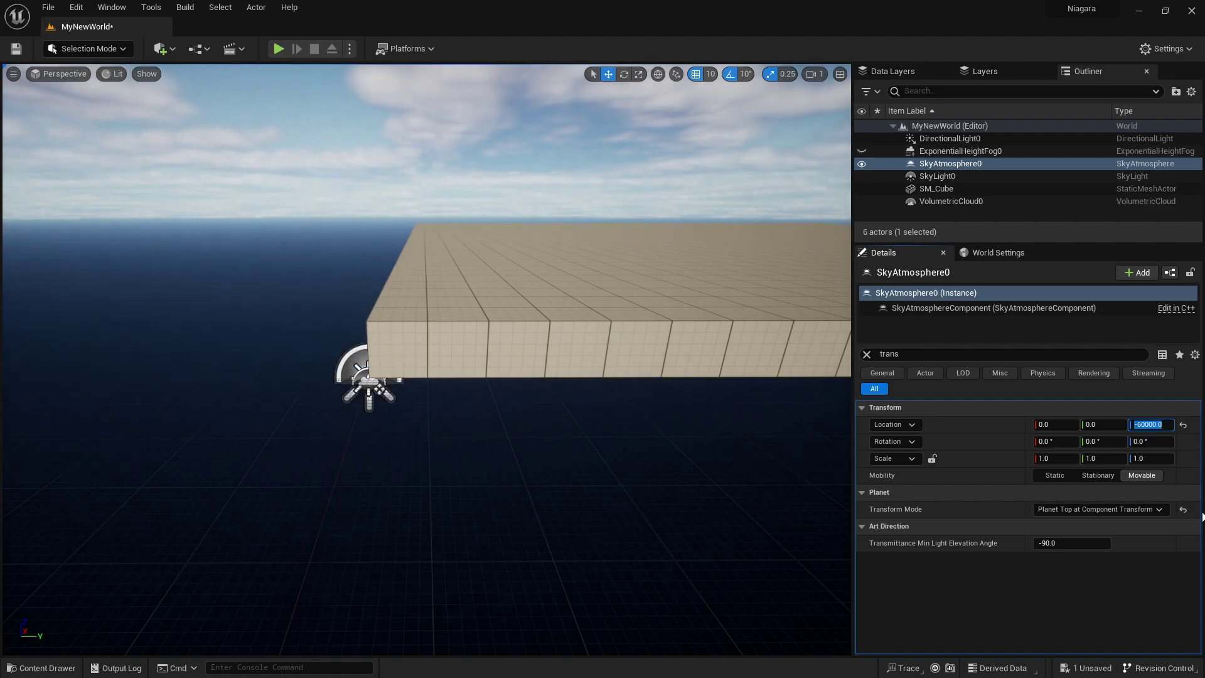
Lower the SkyAtmosphere0 actor further by setting its Z location to -600000
right_click_drag(694, 307, 678, 369)
left_click(1153, 424)
left_click(1160, 425)
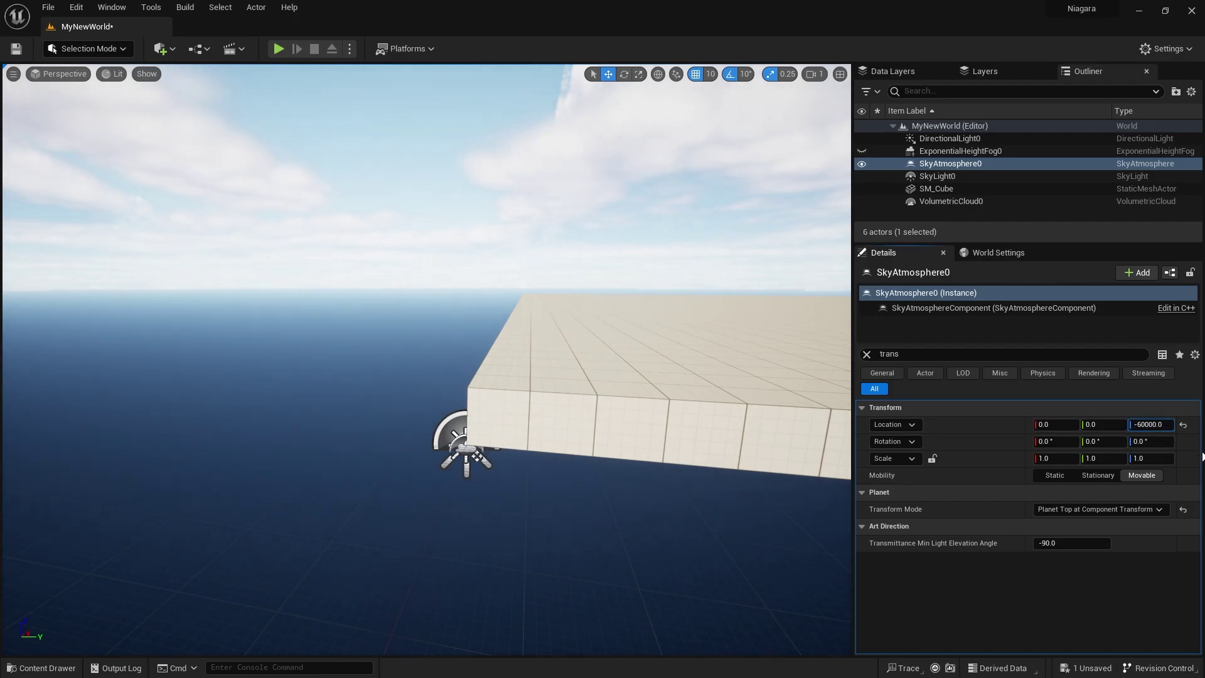
key("Return")
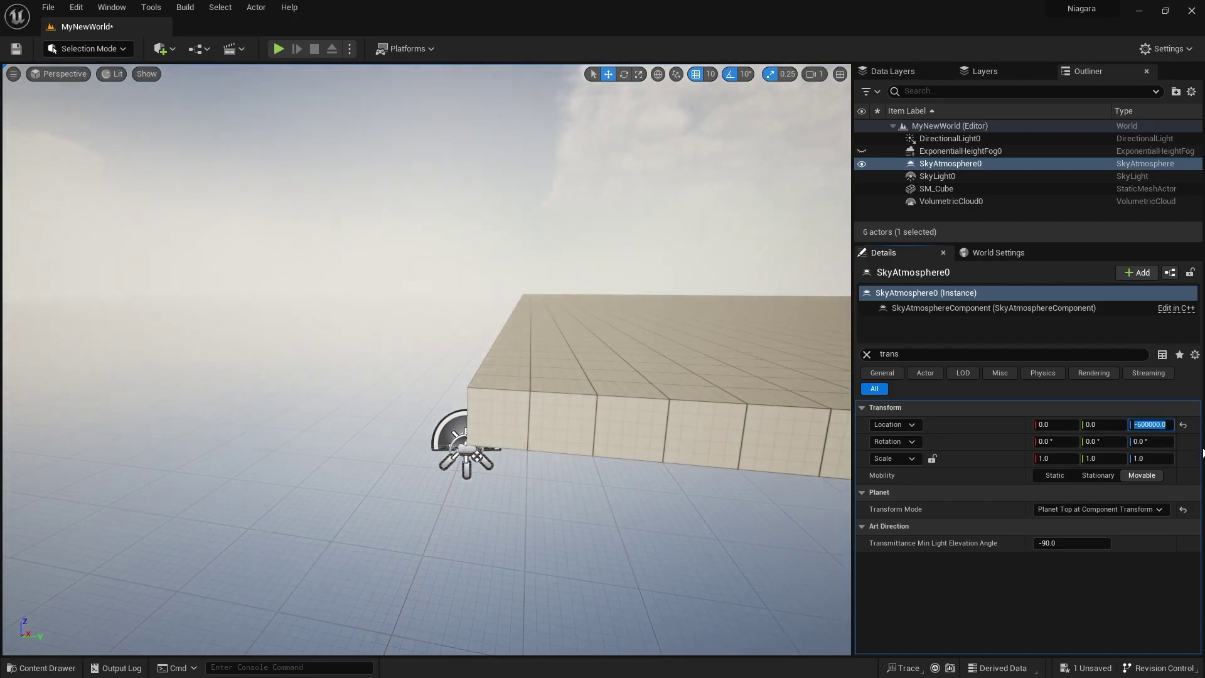
Change the Z location of SkyAtmosphere0 to -700000
right_click_drag(743, 269, 810, 235)
right_click_drag(596, 270, 630, 287)
left_click(1140, 425)
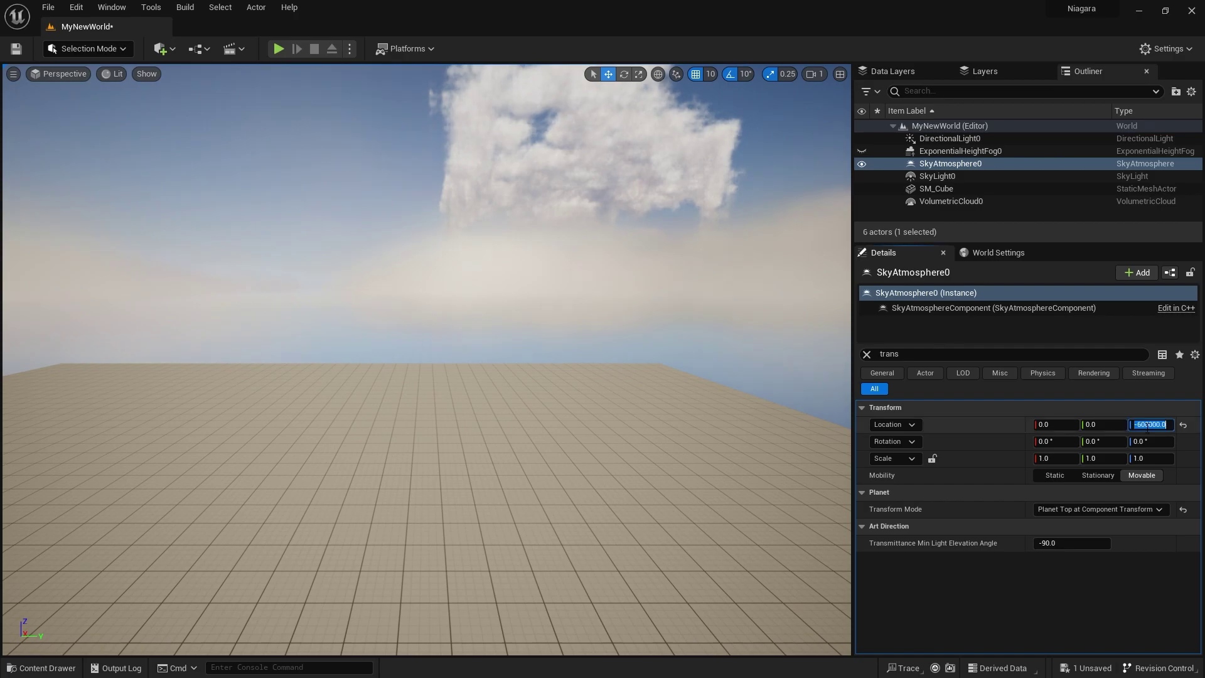
left_click(1141, 425)
key("BackSpace")
key("BackSpace")
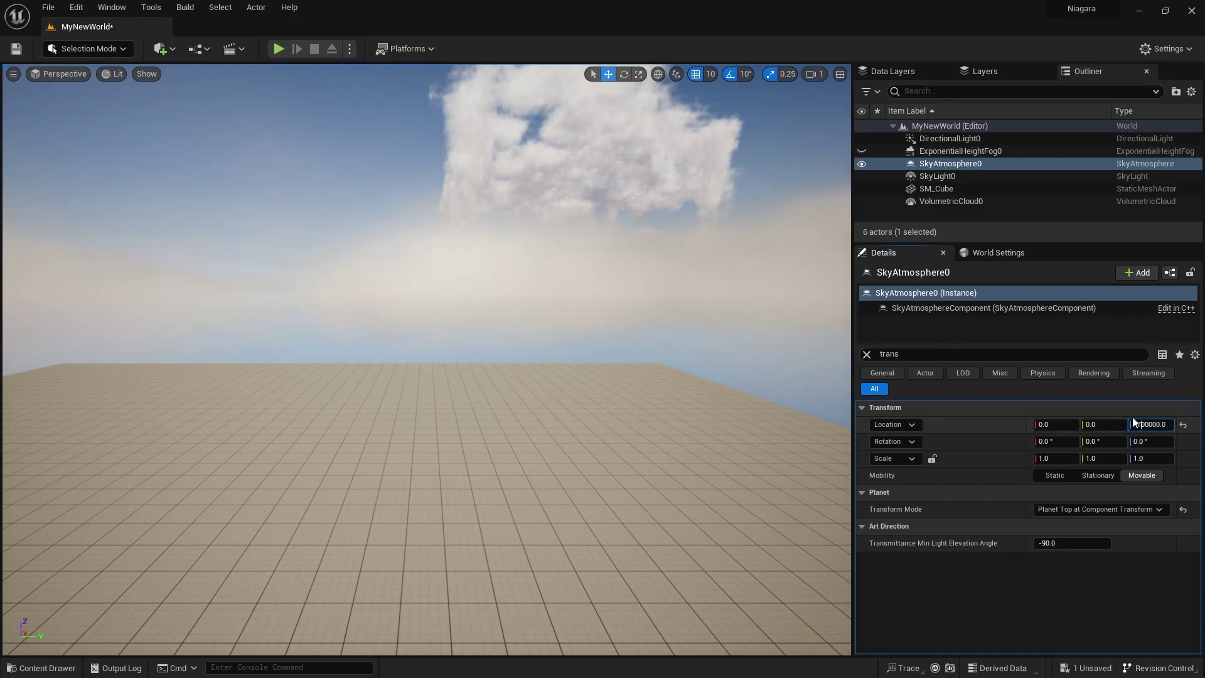
type("-7")
key("Return")
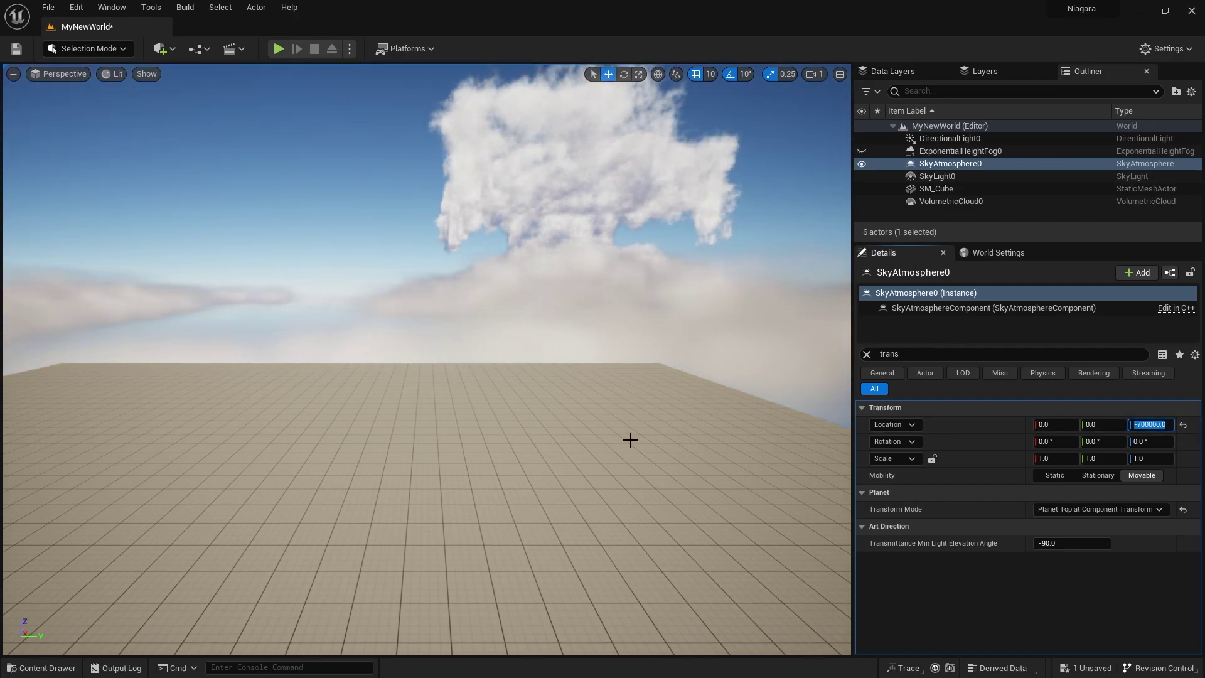
Look around from the floor platform to examine the clouds surrounding it on all sides
right_click_drag(630, 440, 232, 395)
right_click_drag(562, 419, 87, 484)
key("w")
key("s")
key("w")
key("s")
key("s")
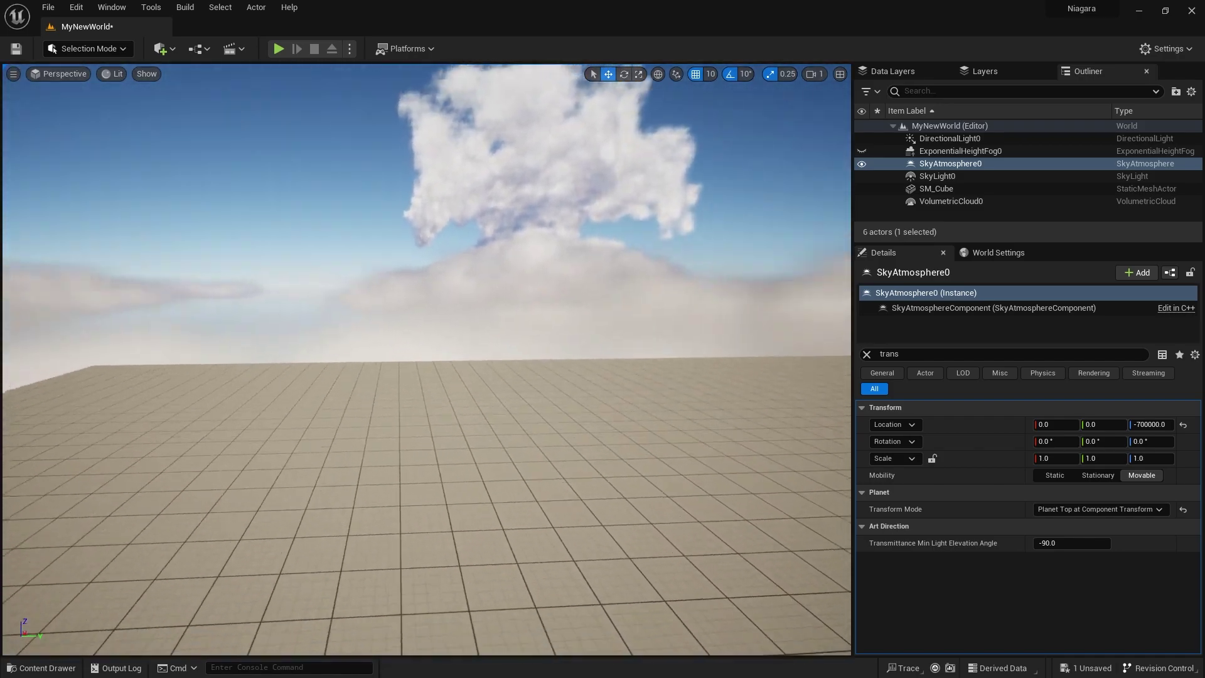
right_click_drag(521, 427, 557, 415)
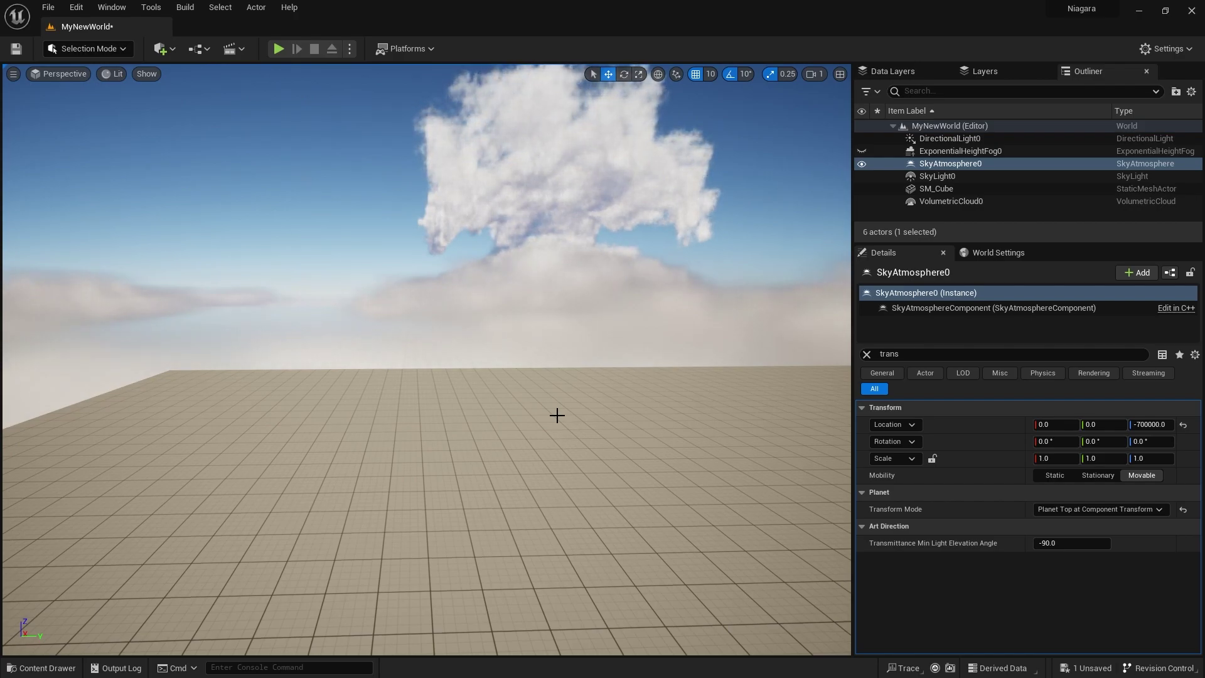
right_click_drag(549, 394, 411, 396)
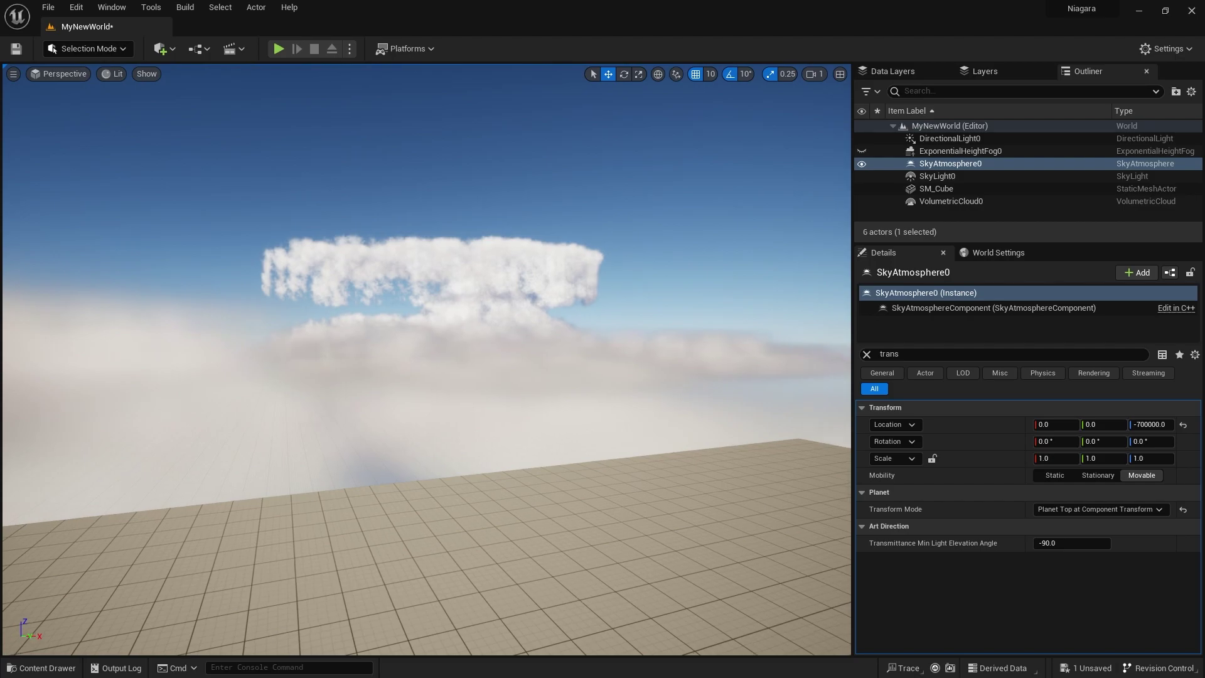
right_click_drag(549, 394, 763, 386)
right_click_drag(545, 272, 560, 265)
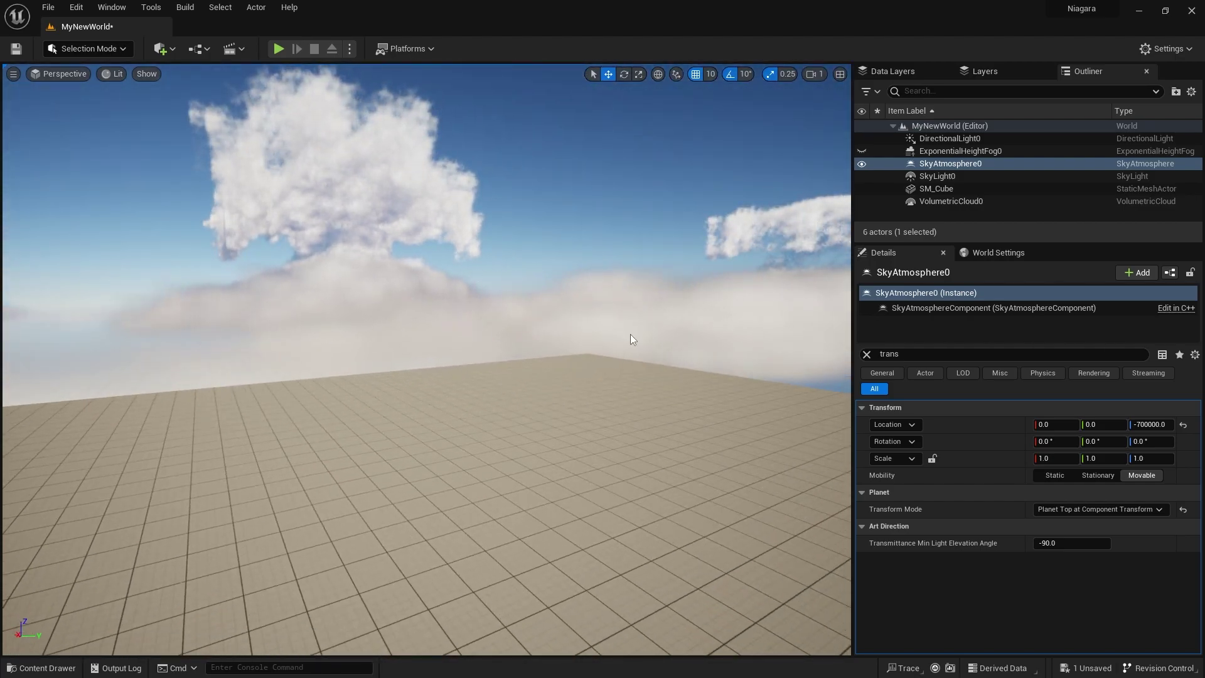
Set the Layer Height of VolumetricCloud0 to 30 and check the cloud layer around the platform
left_click(972, 203)
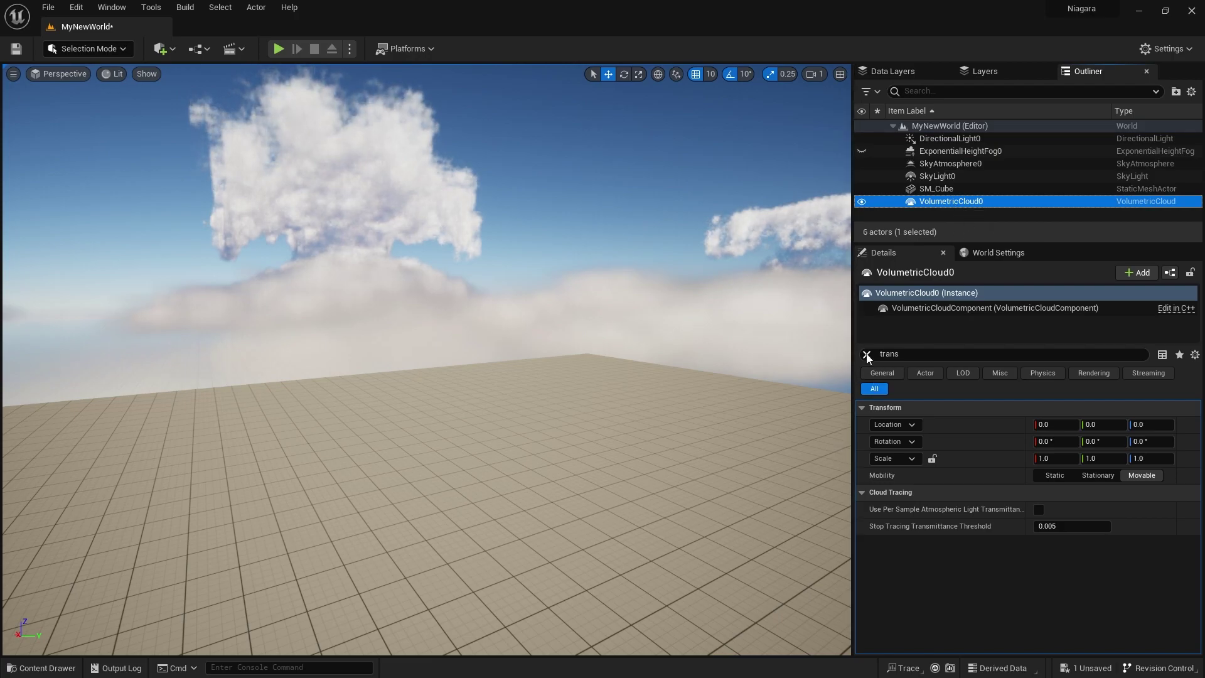
left_click(866, 356)
left_click(865, 408)
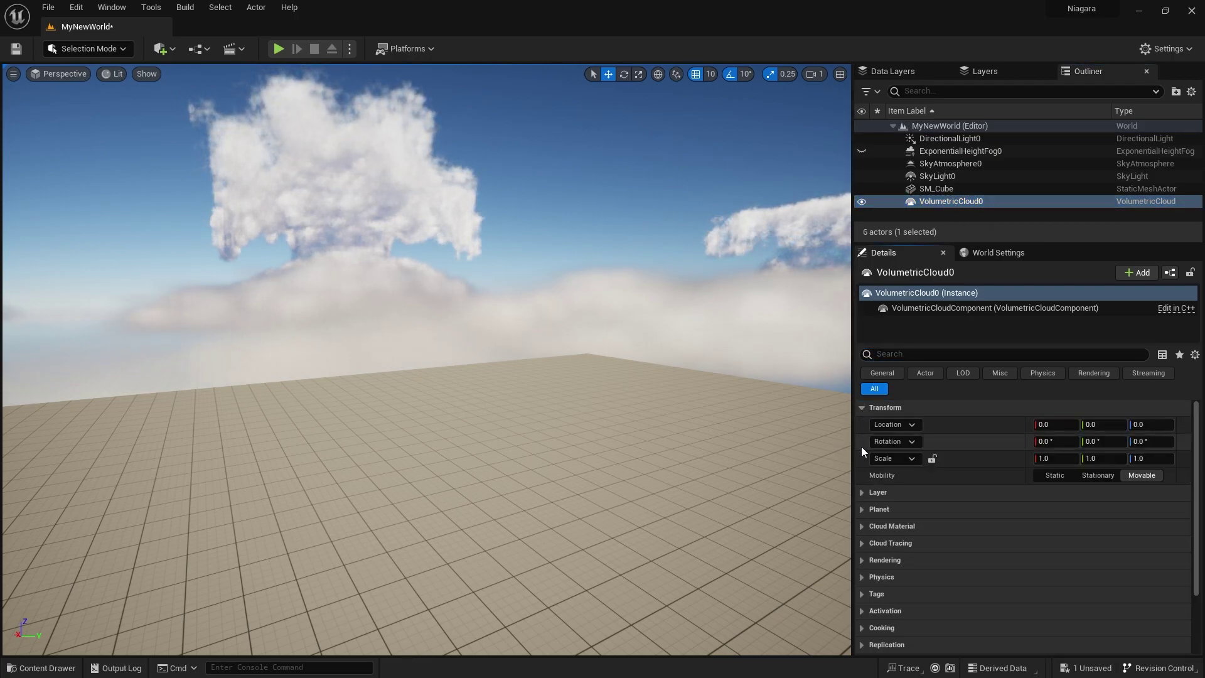
left_click(864, 493)
scroll(895, 527, "down", 3)
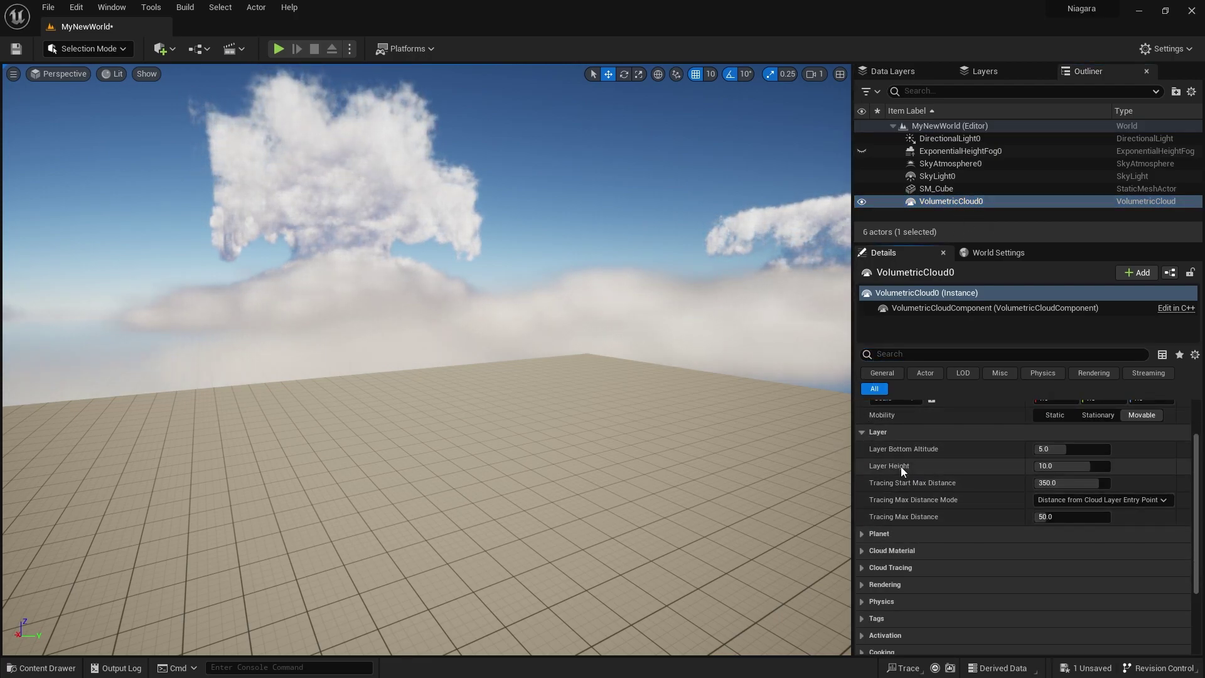
left_click(1063, 467)
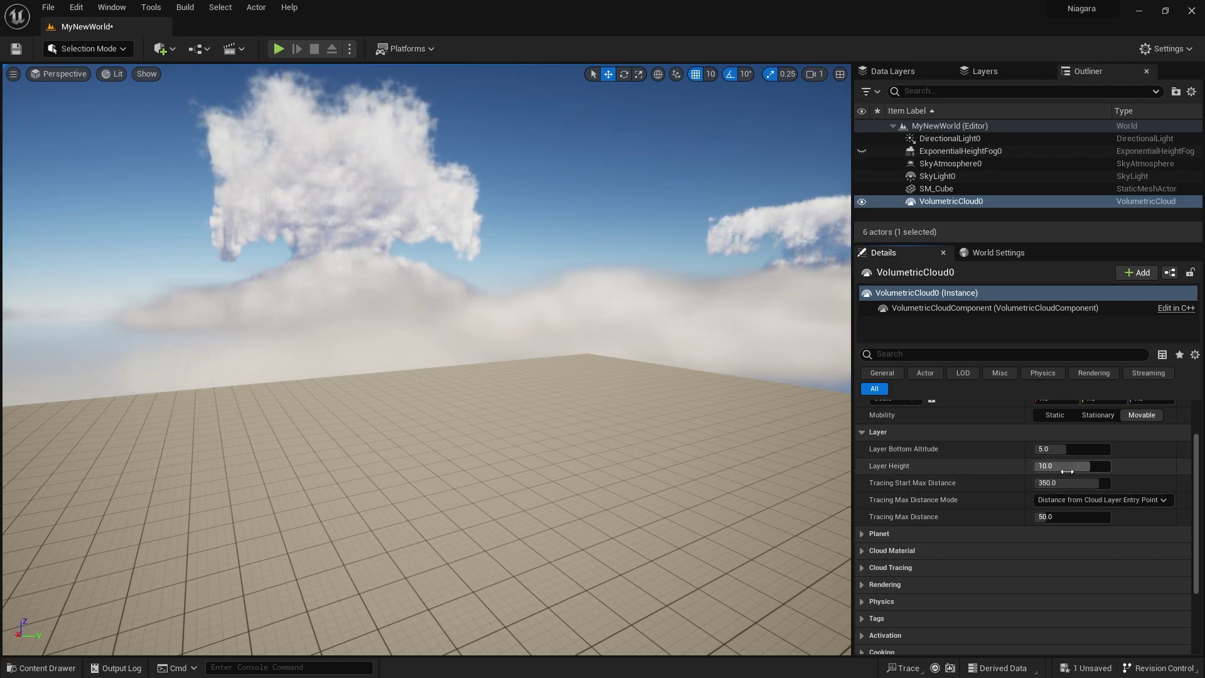
type("30")
key("Return")
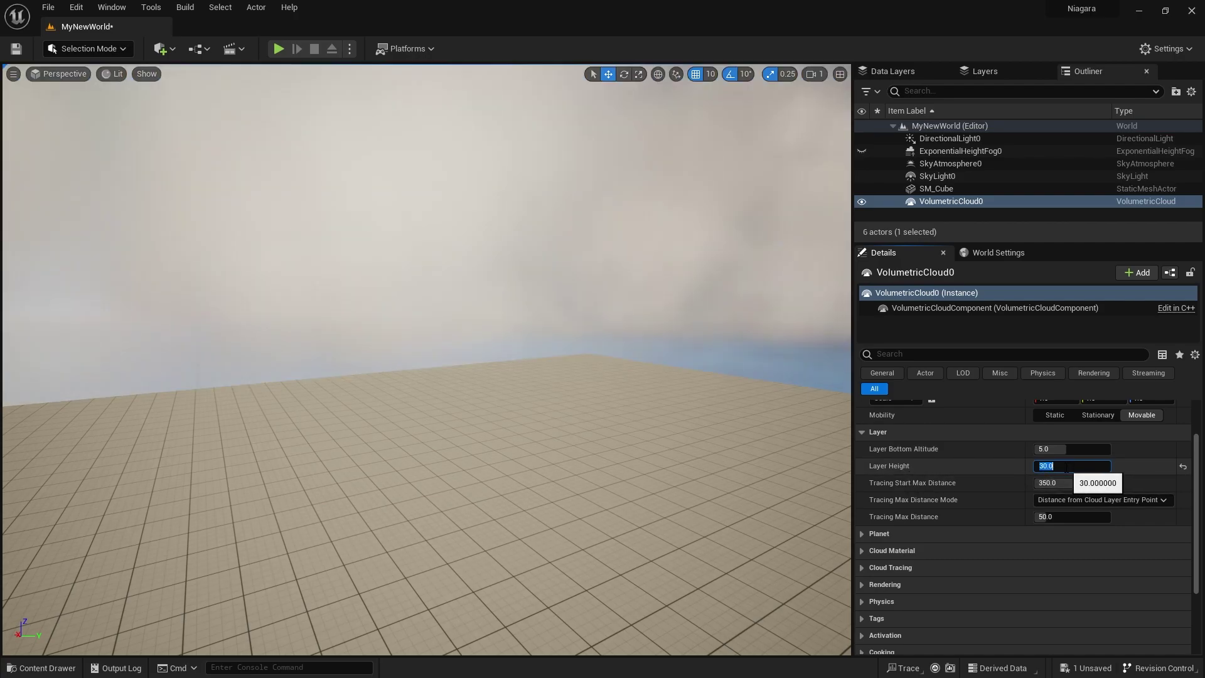
right_click_drag(722, 326, 500, 378)
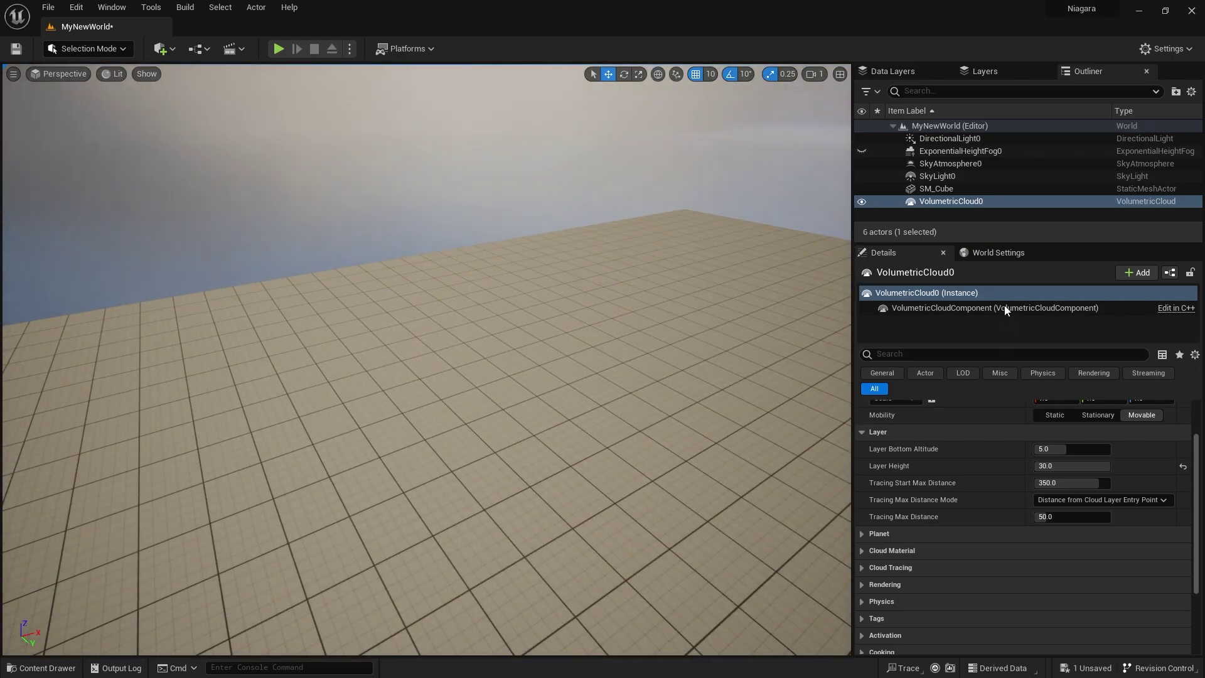
Set the Z location of SkyAtmosphere0 to -800000 and view the clouds around the platform
left_click(954, 150)
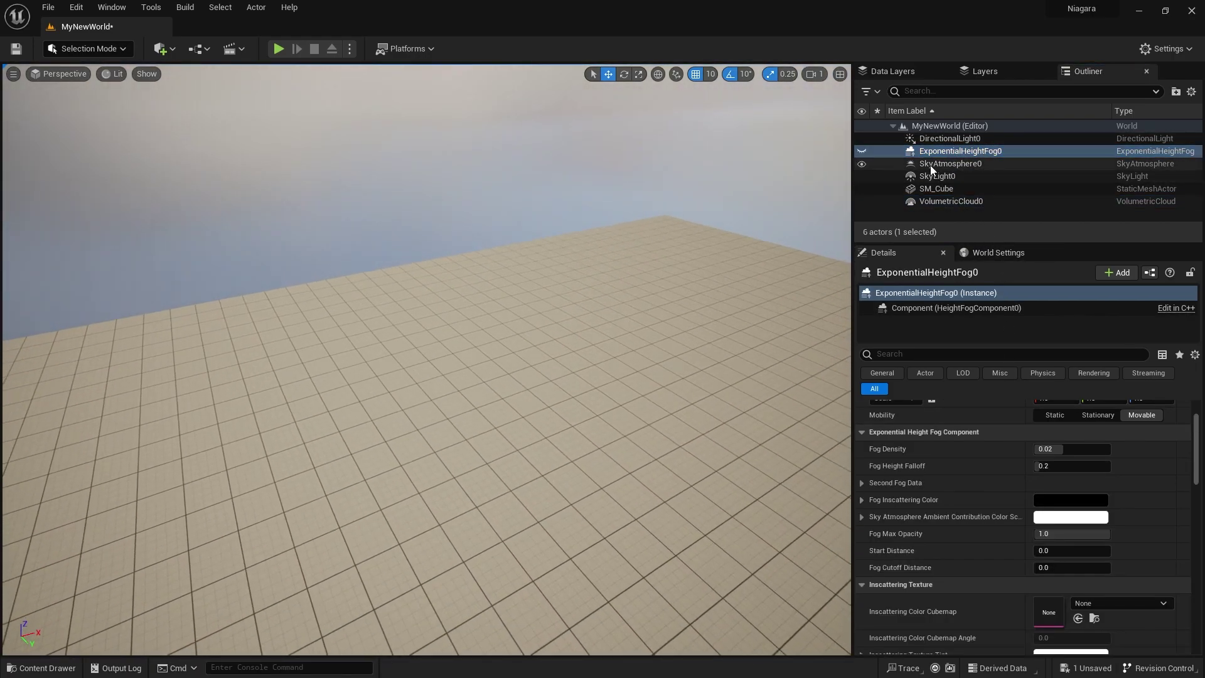
left_click(950, 163)
right_click_drag(427, 359, 577, 351)
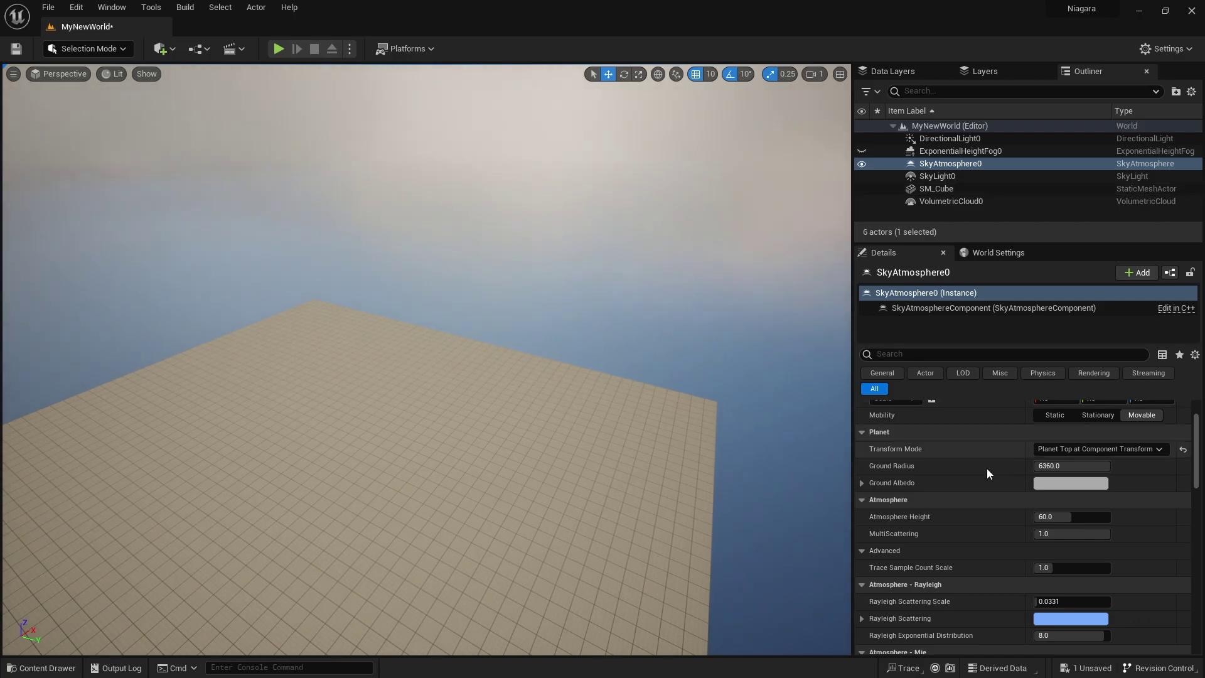
scroll(987, 468, "up", 3)
left_click(1157, 424)
left_click(1143, 425)
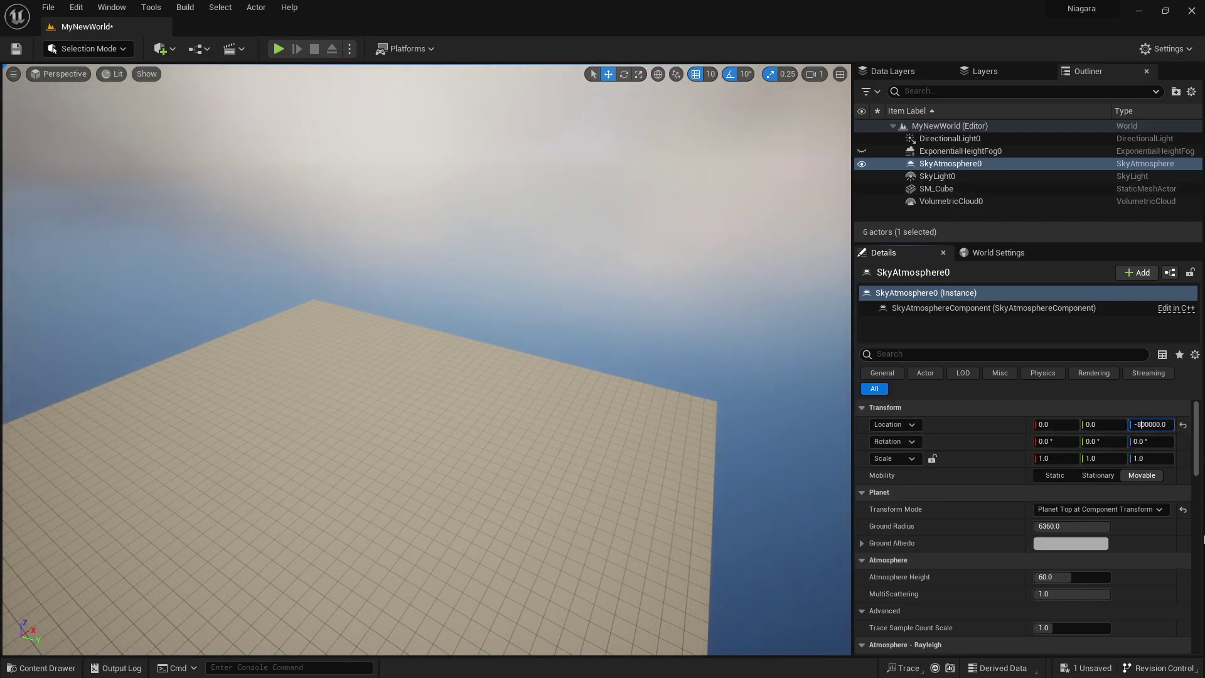
key("Return")
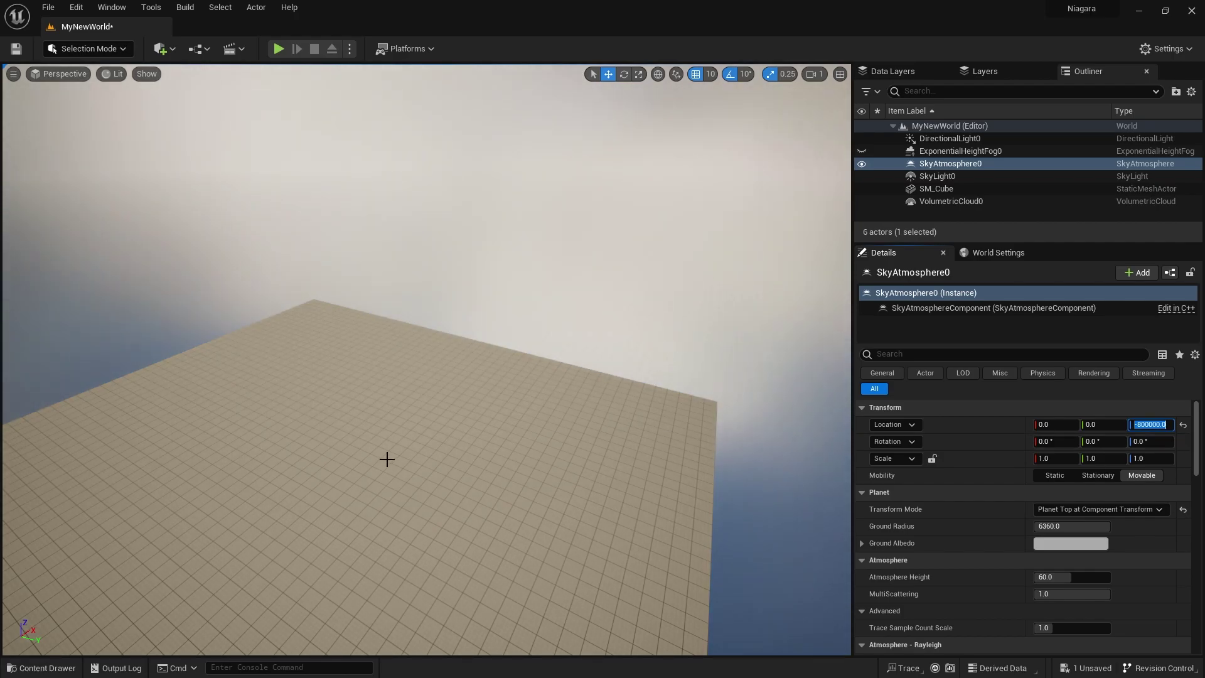
right_click_drag(387, 460, 263, 402)
Try a Z location of -900000 for SkyAtmosphere0
left_click(1150, 426)
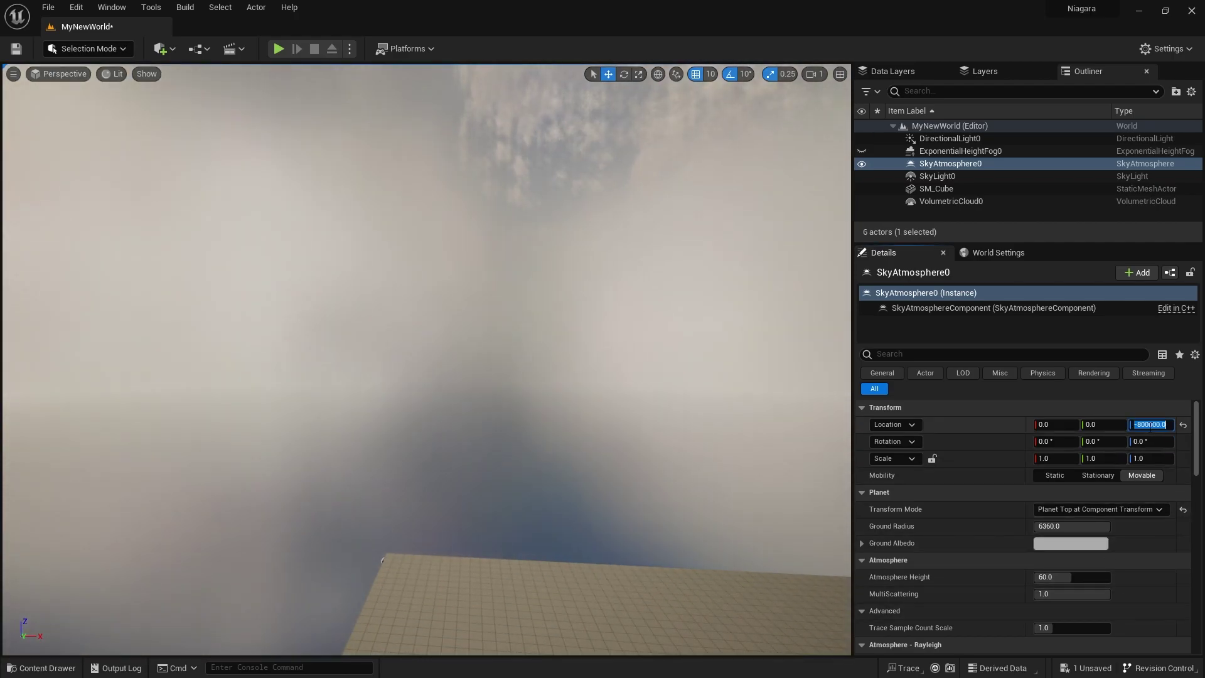
left_click(1150, 426)
key("Return")
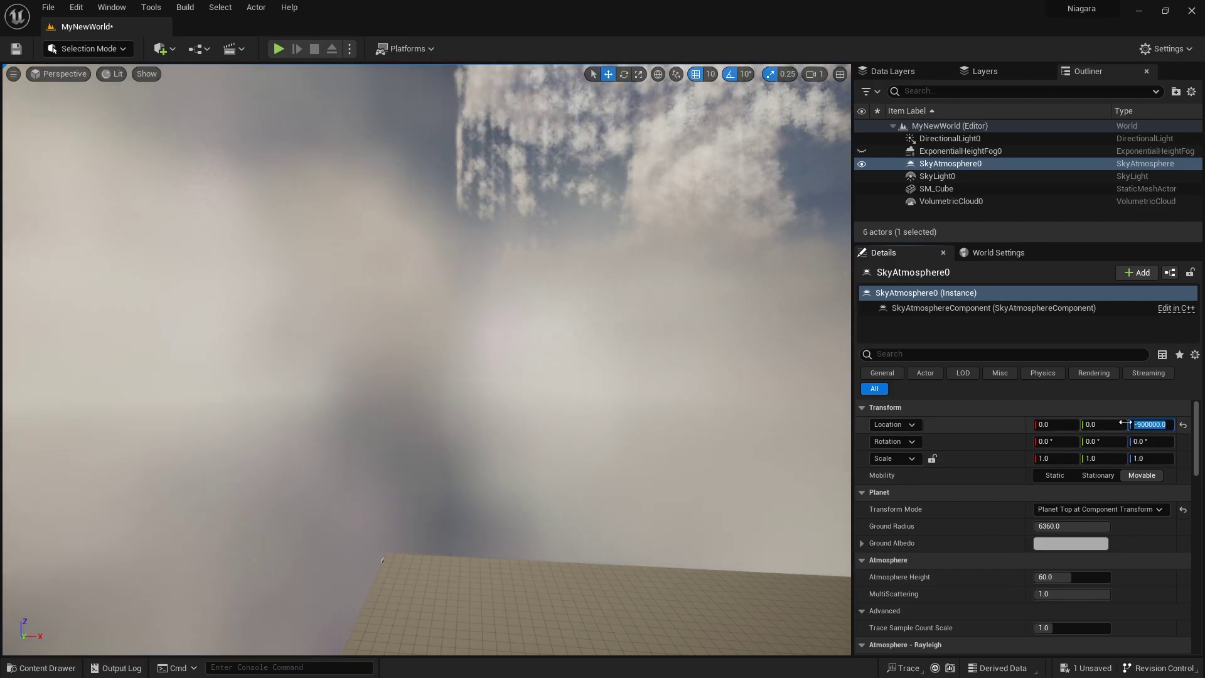
Set the Z location of SkyAtmosphere0 to -1000000 and check the clouds around the platform
left_click(1146, 425)
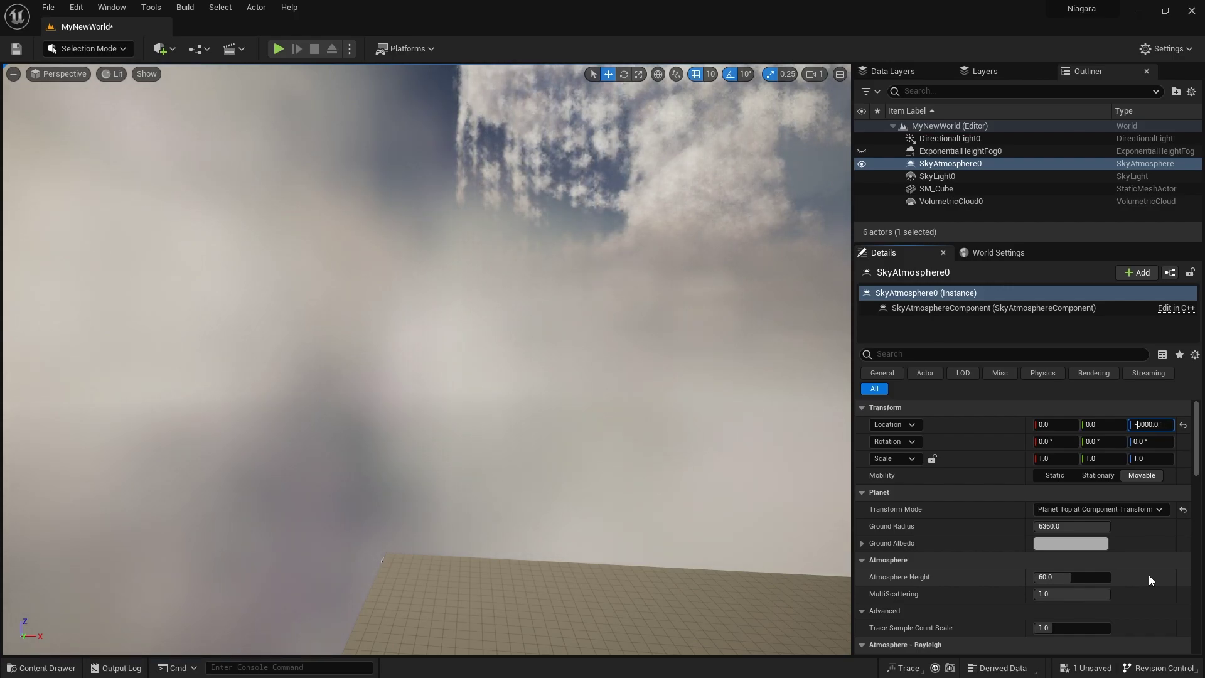
type("100")
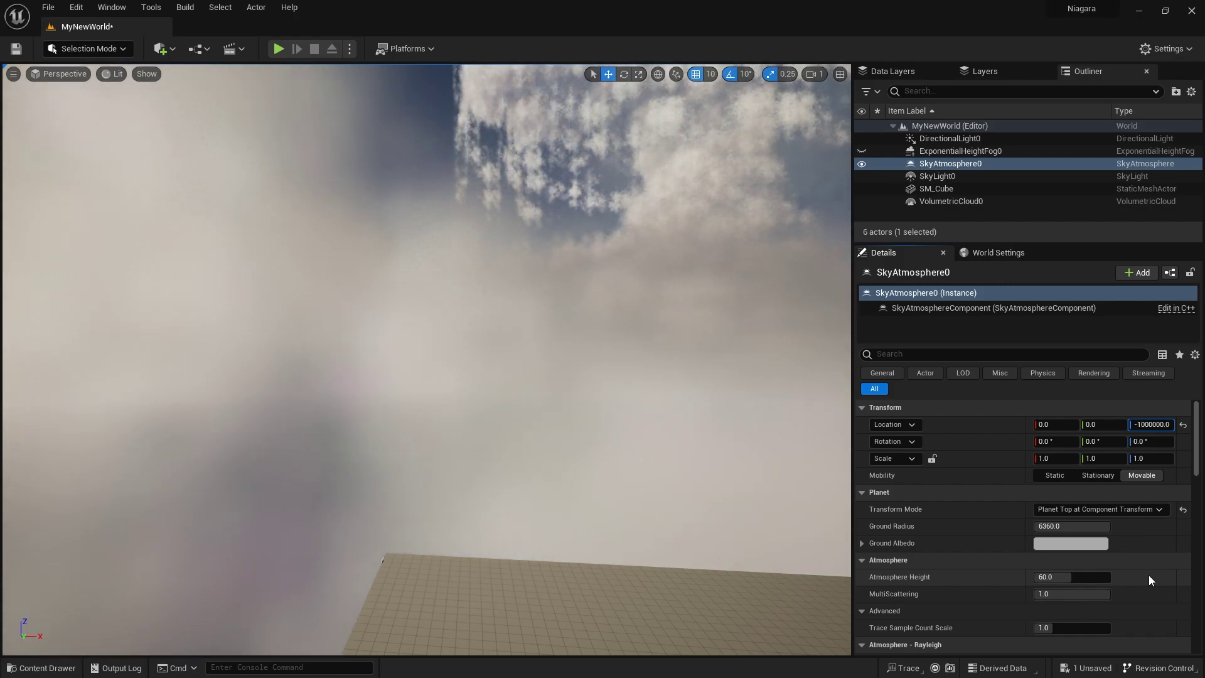
key("Return")
right_click_drag(420, 249, 705, 490)
key("w")
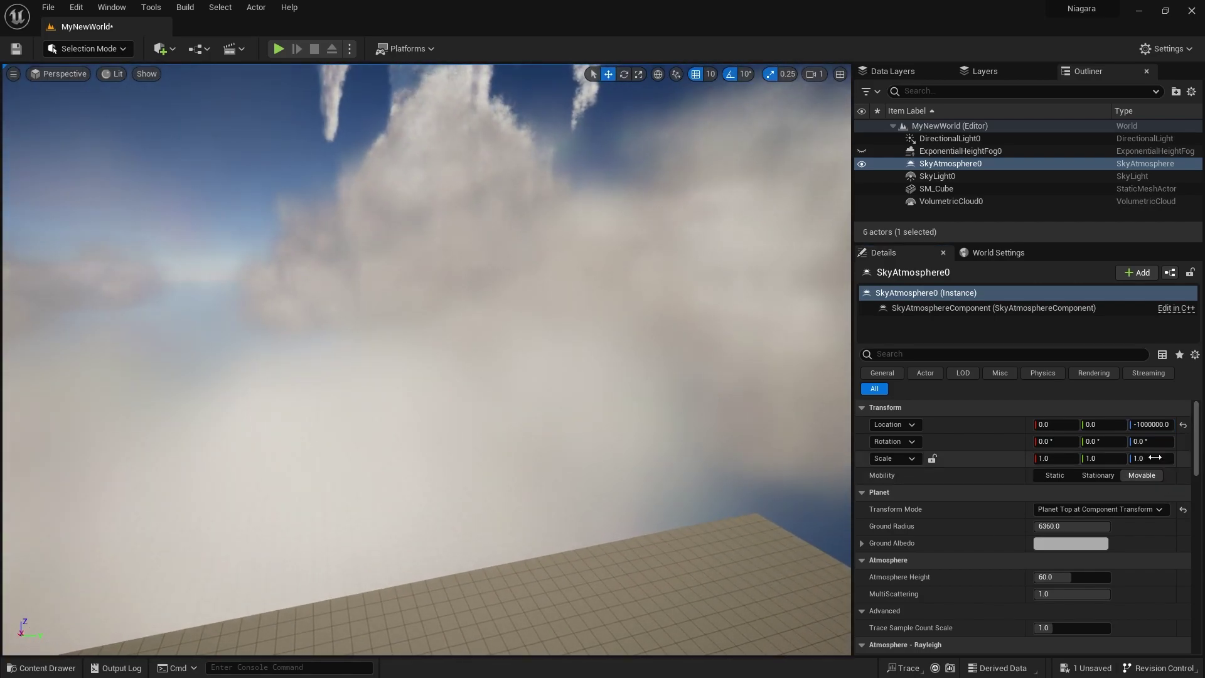
right_click_drag(652, 389, 633, 334)
Lower the Layer Bottom Altitude of VolumetricCloud0 to about 3.6 and check the clouds beyond the platform
left_click(939, 203)
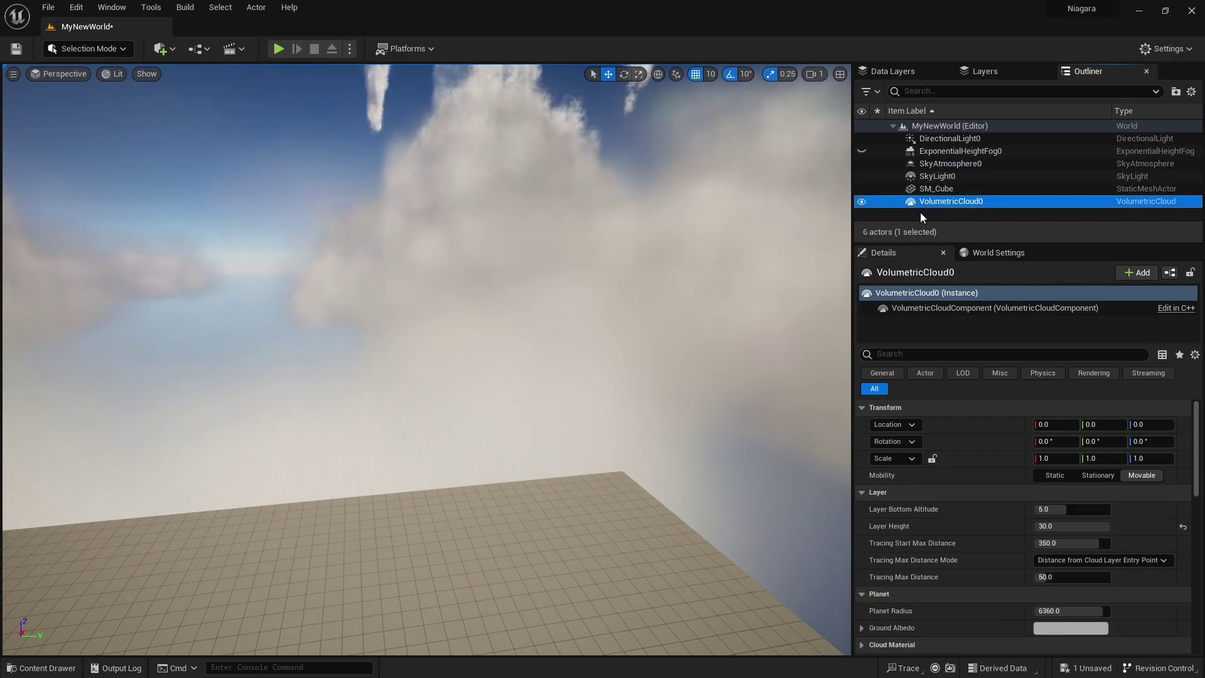
right_click_drag(645, 496, 597, 474)
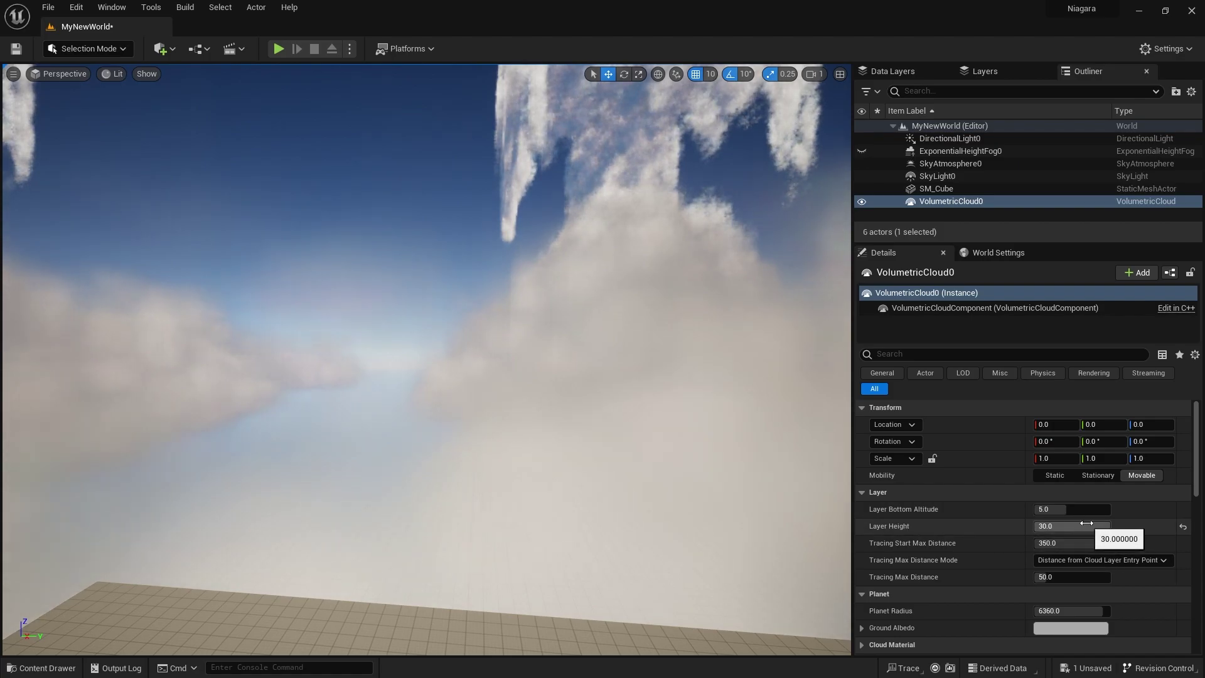
mouse_move(1068, 510)
left_mouse_down()
mouse_move(1083, 510)
mouse_move(1036, 509)
mouse_move(1067, 509)
mouse_move(1052, 509)
left_mouse_up()
left_click_drag(1046, 509, 1056, 509)
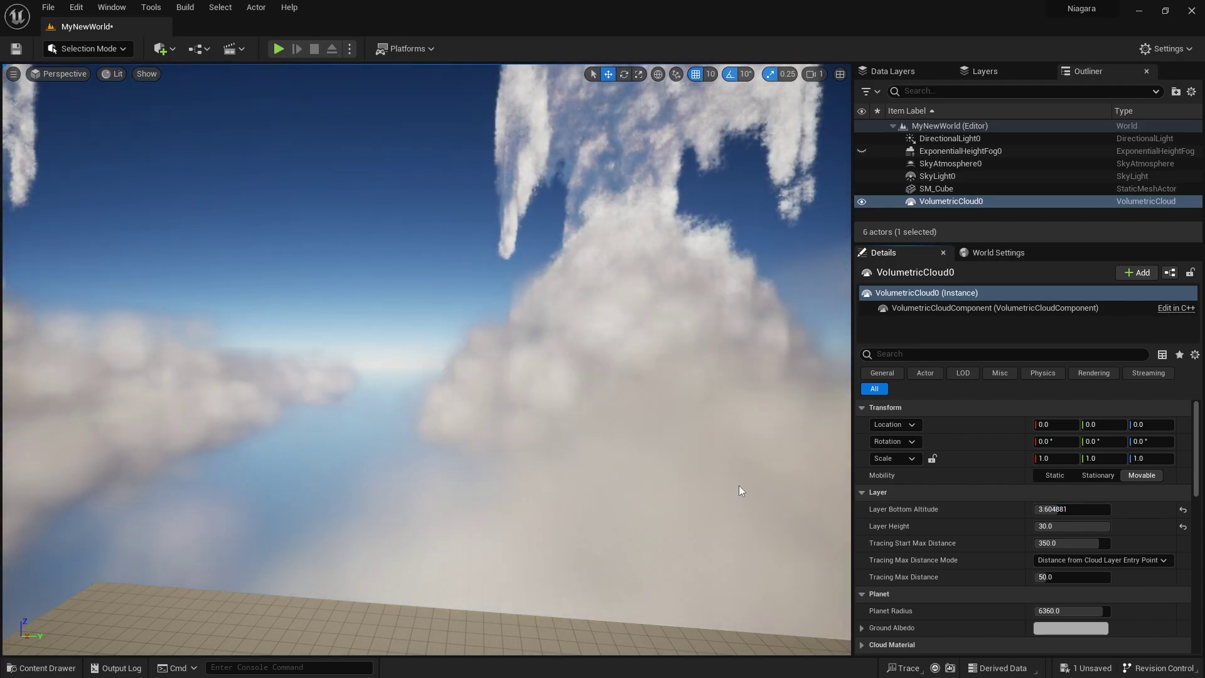
right_click_drag(769, 490, 562, 524)
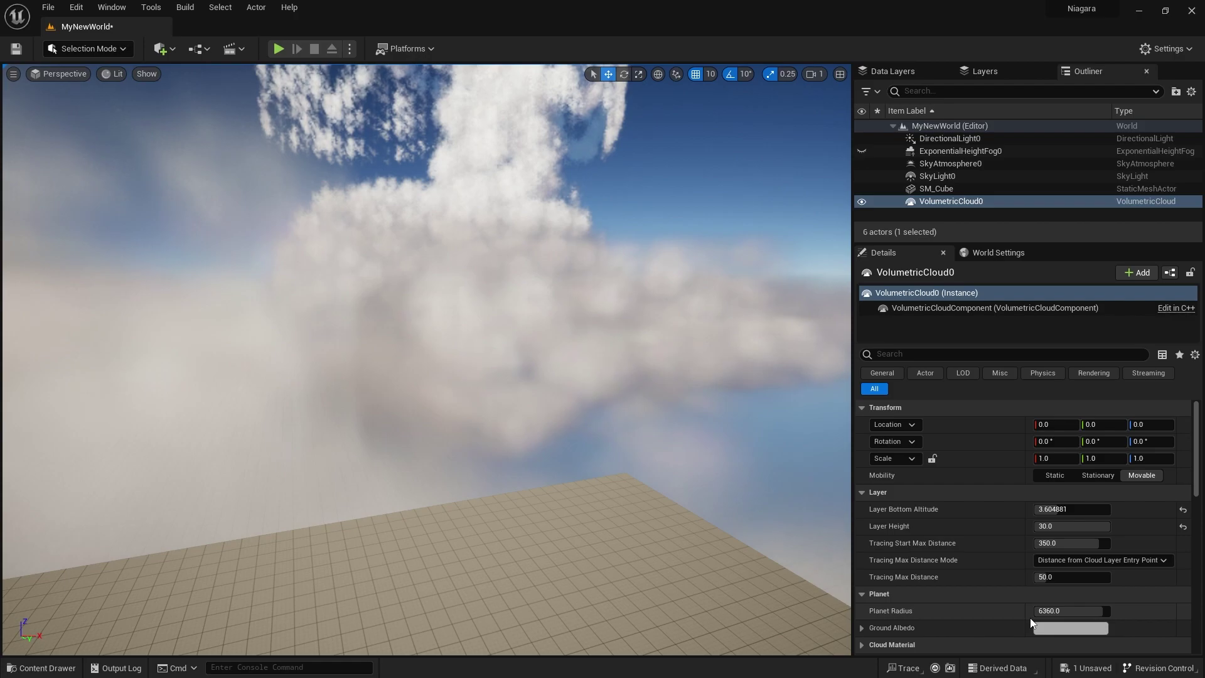
Delete the ExponentialHeightFog0 actor from the level
scroll(985, 605, "down", 3)
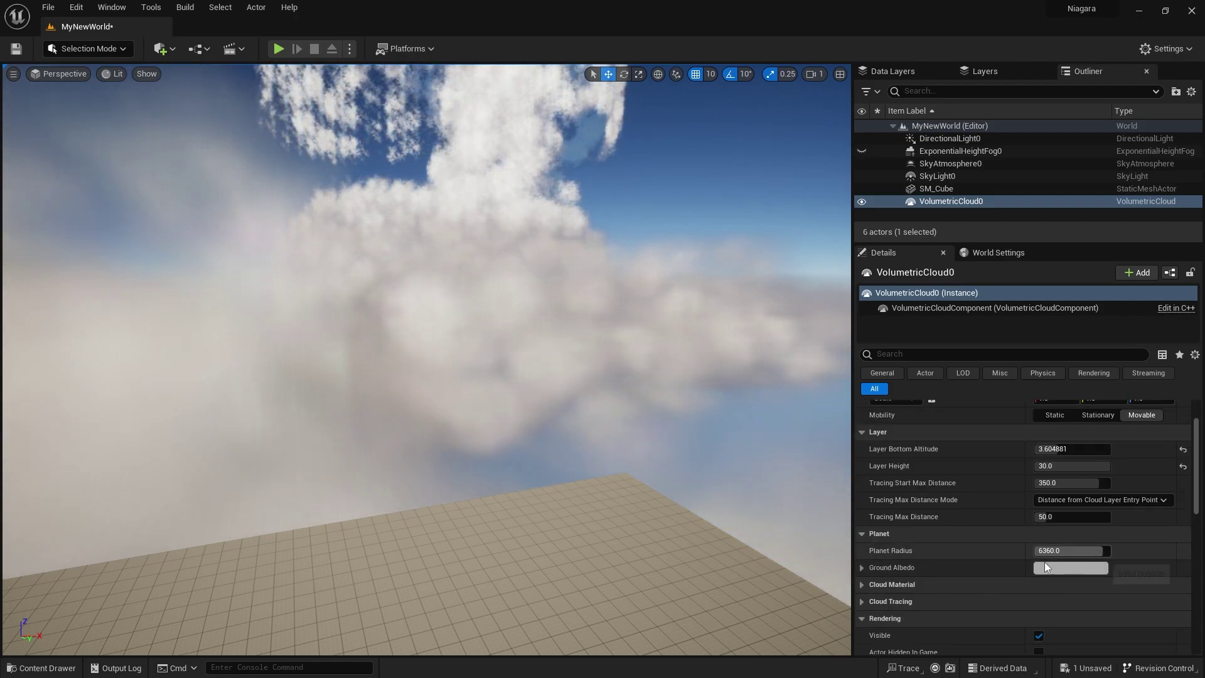
right_click_drag(662, 416, 615, 408)
left_click(947, 152)
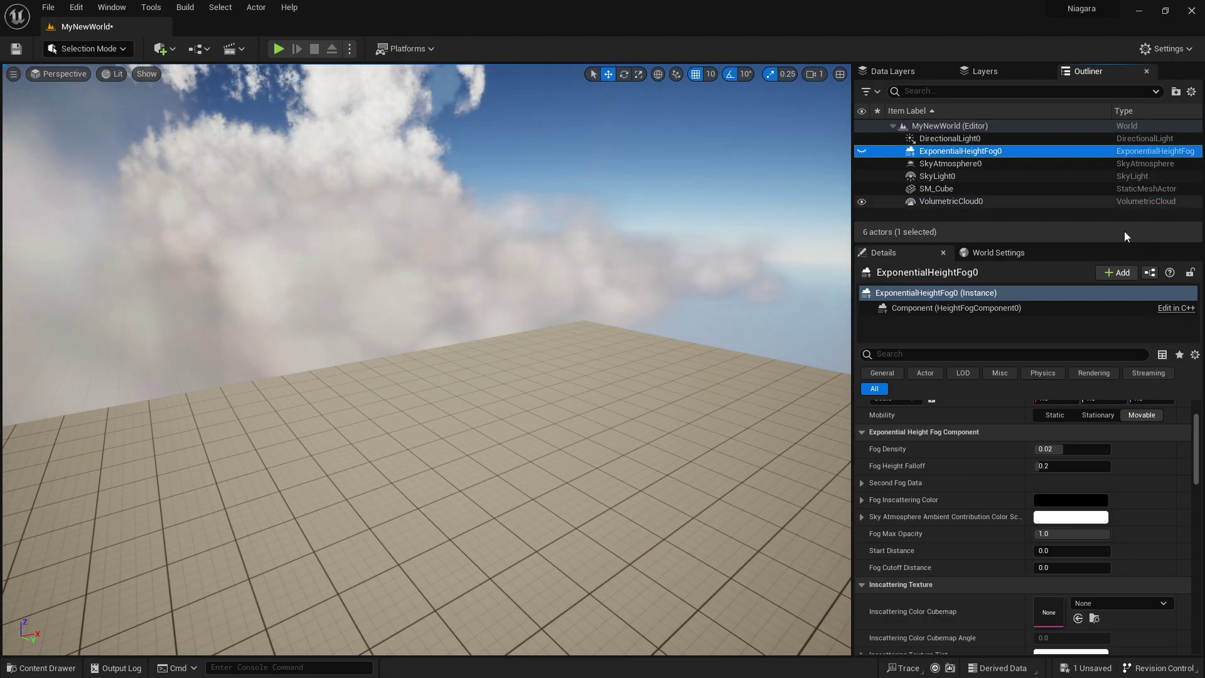
key("Delete")
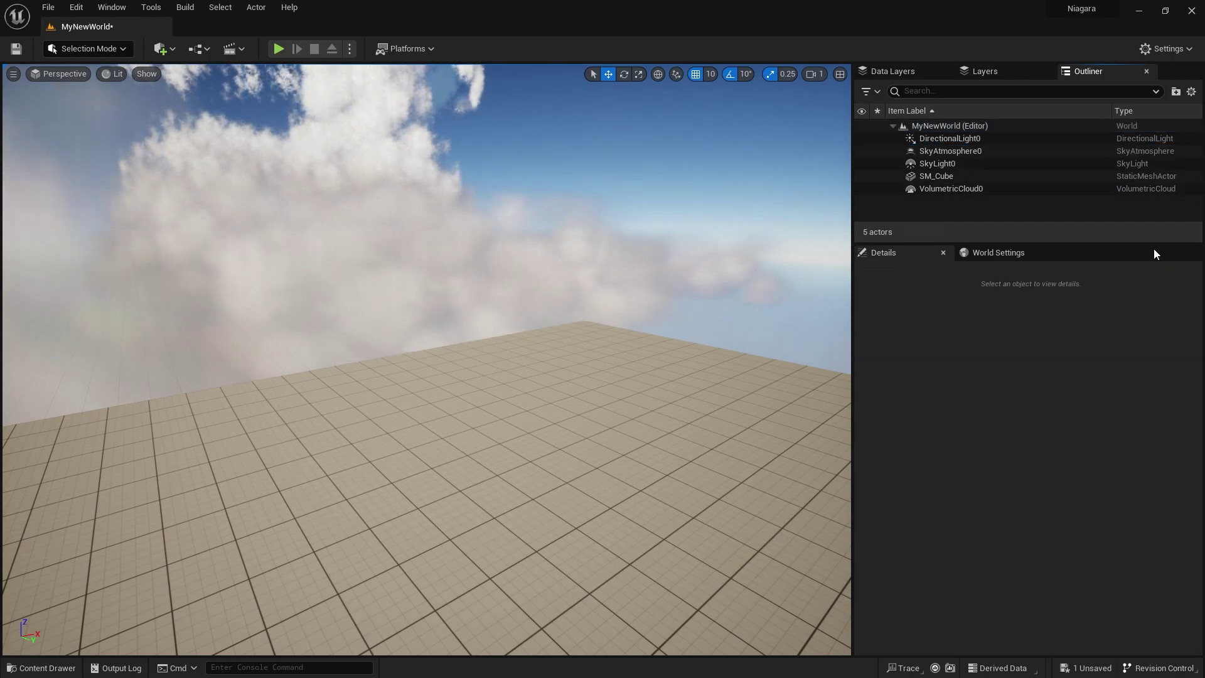
Play the level in the editor and walk around the floor platform to examine the surrounding clouds from its edges
left_click(276, 49)
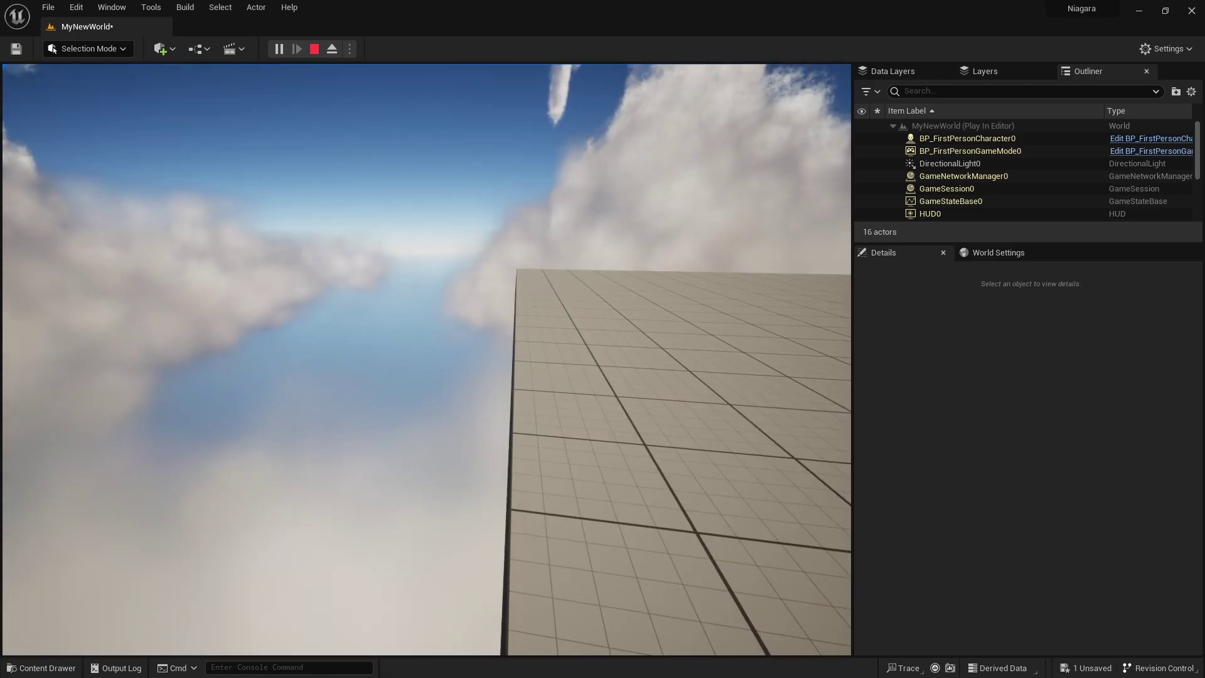
key("d")
key("w")
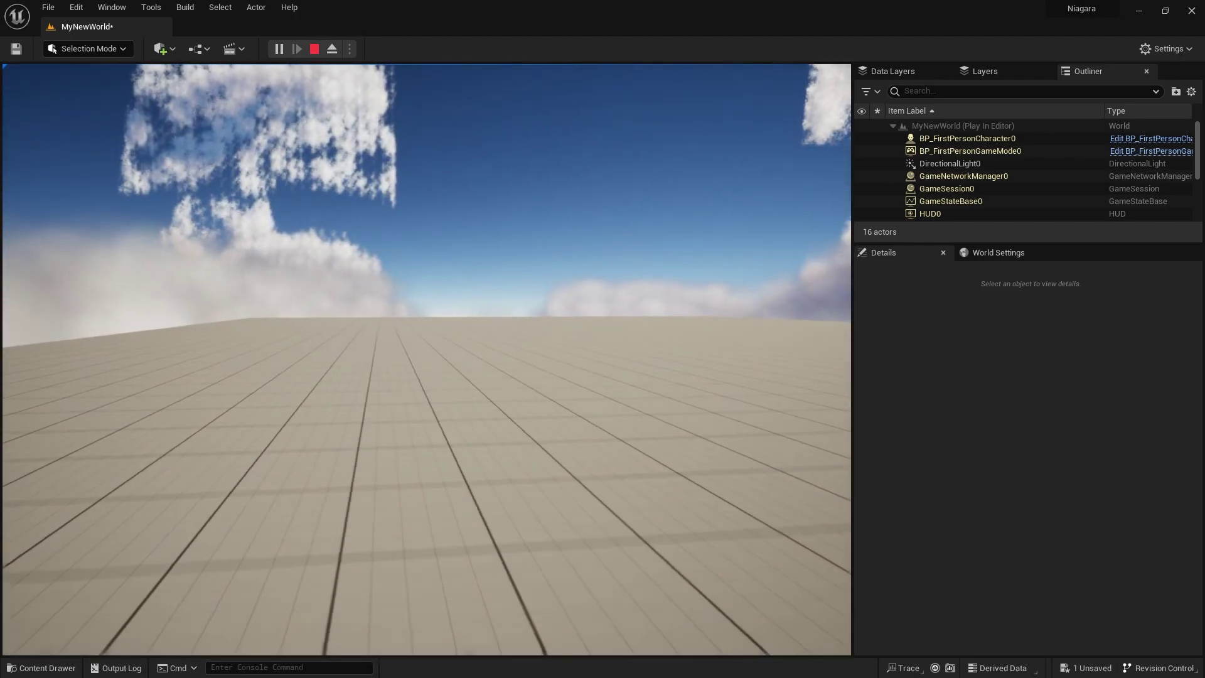
key("w")
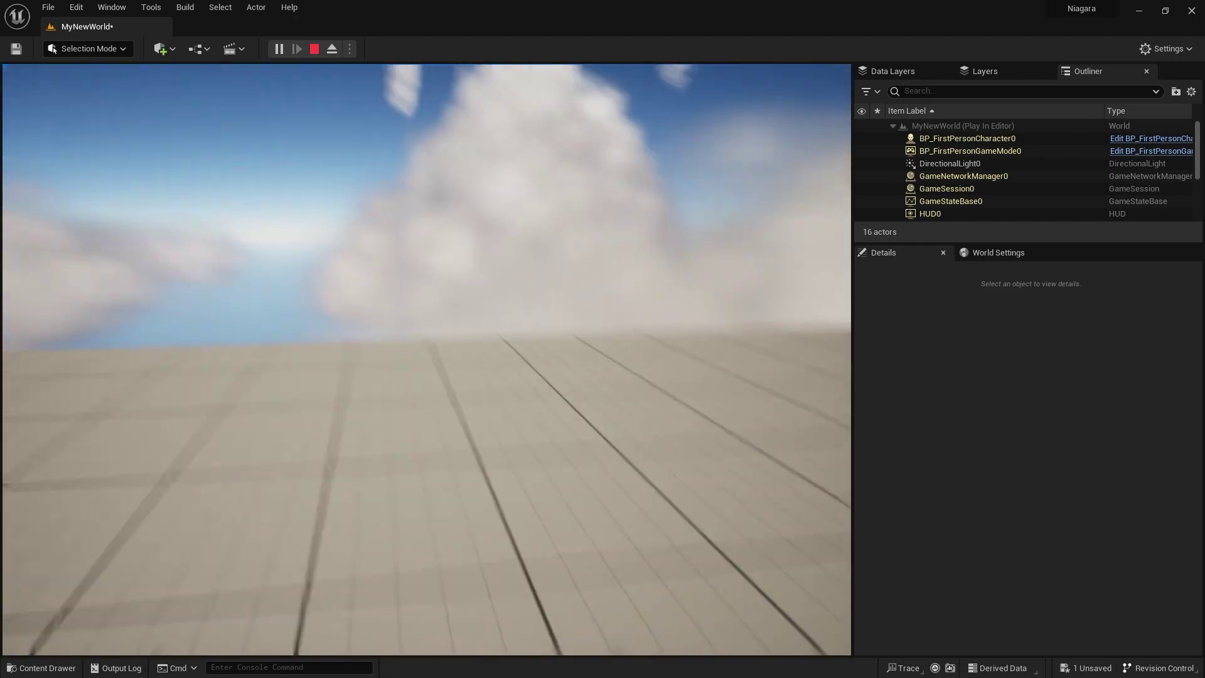
key("w")
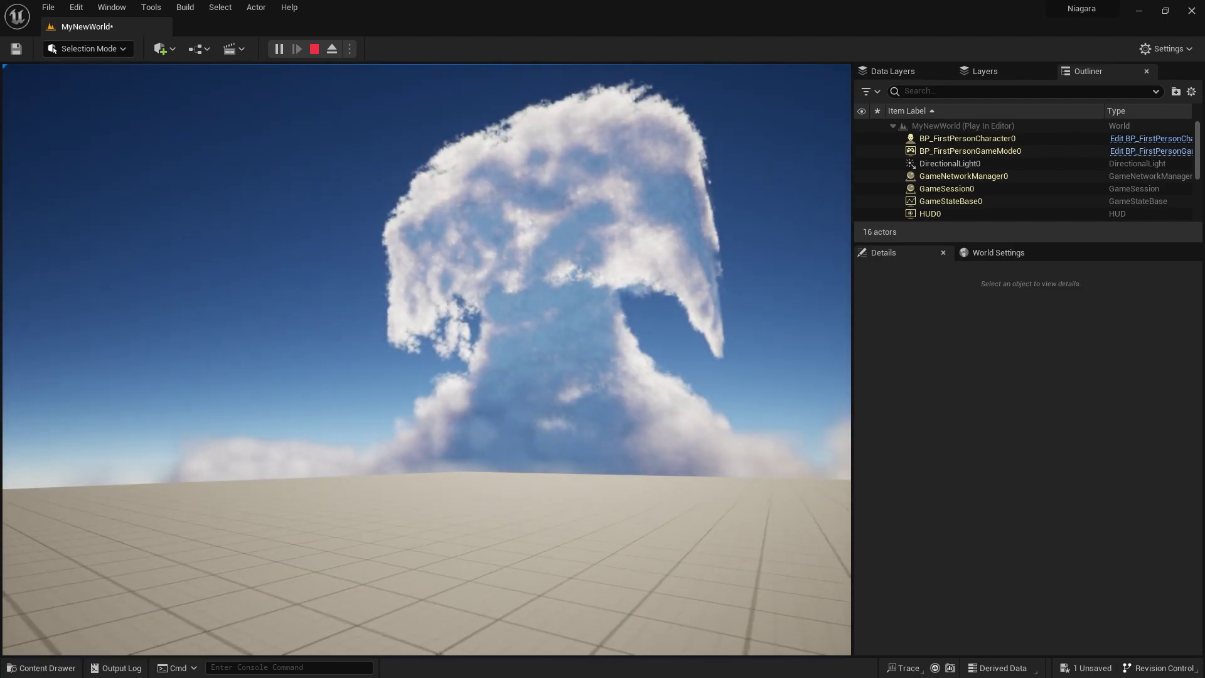
key("w")
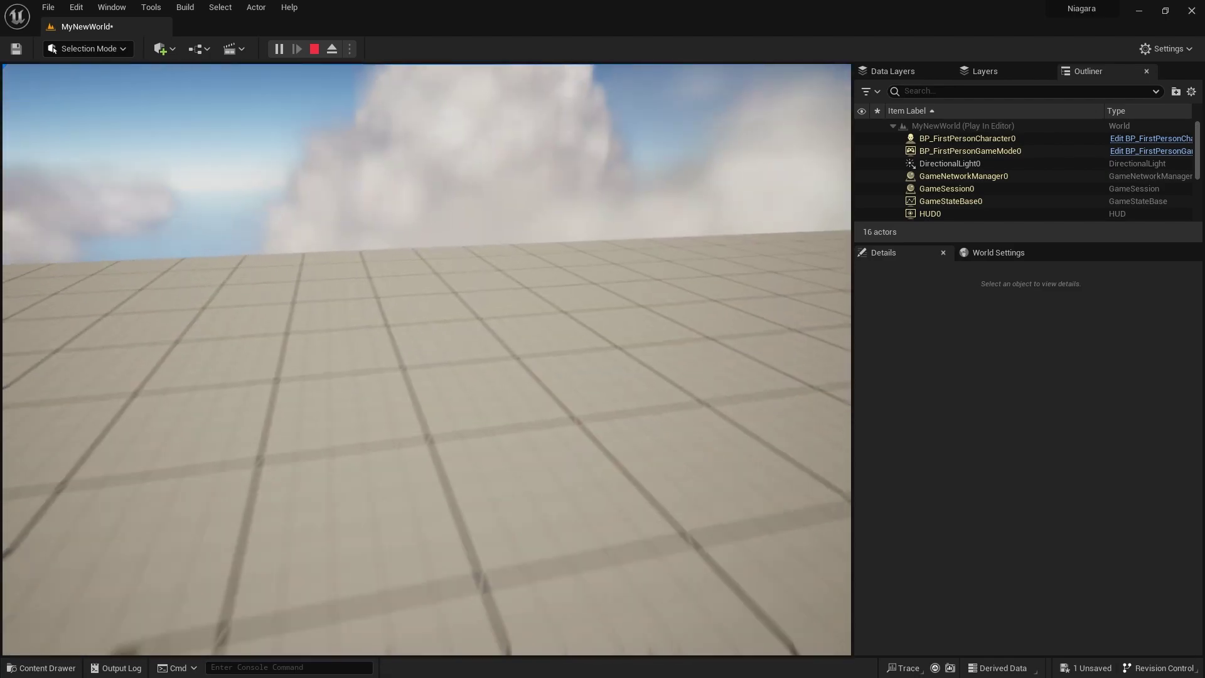
key("w")
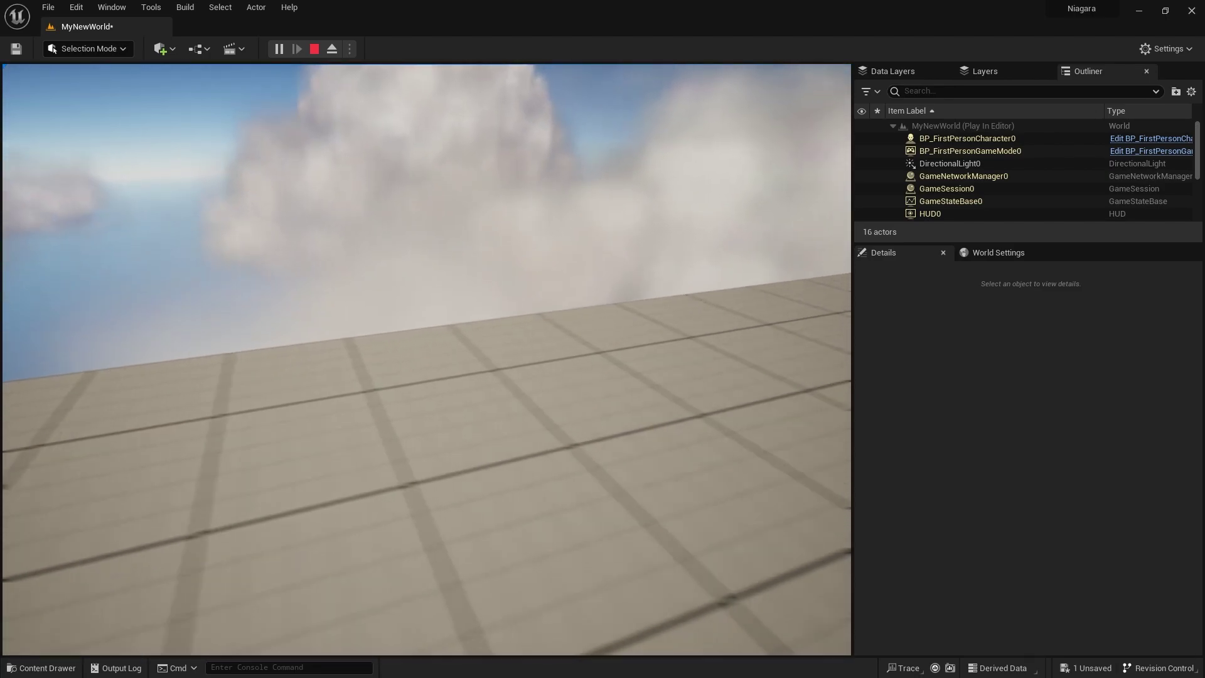
key("s")
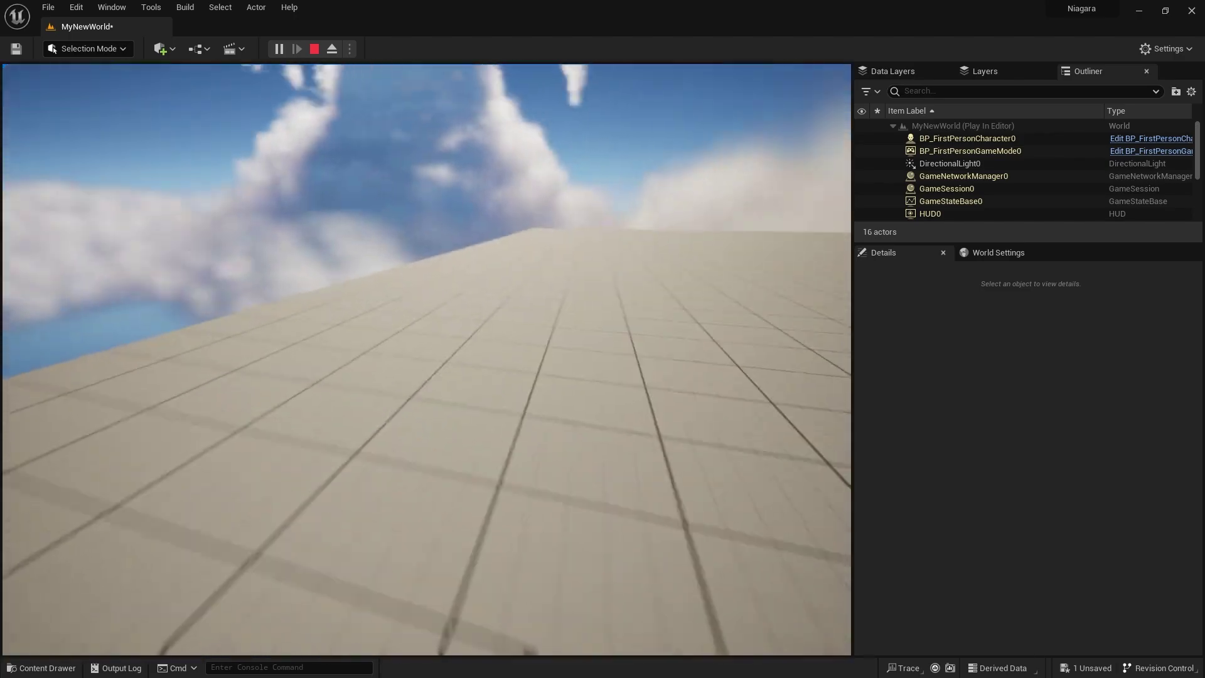
key("a")
key("w")
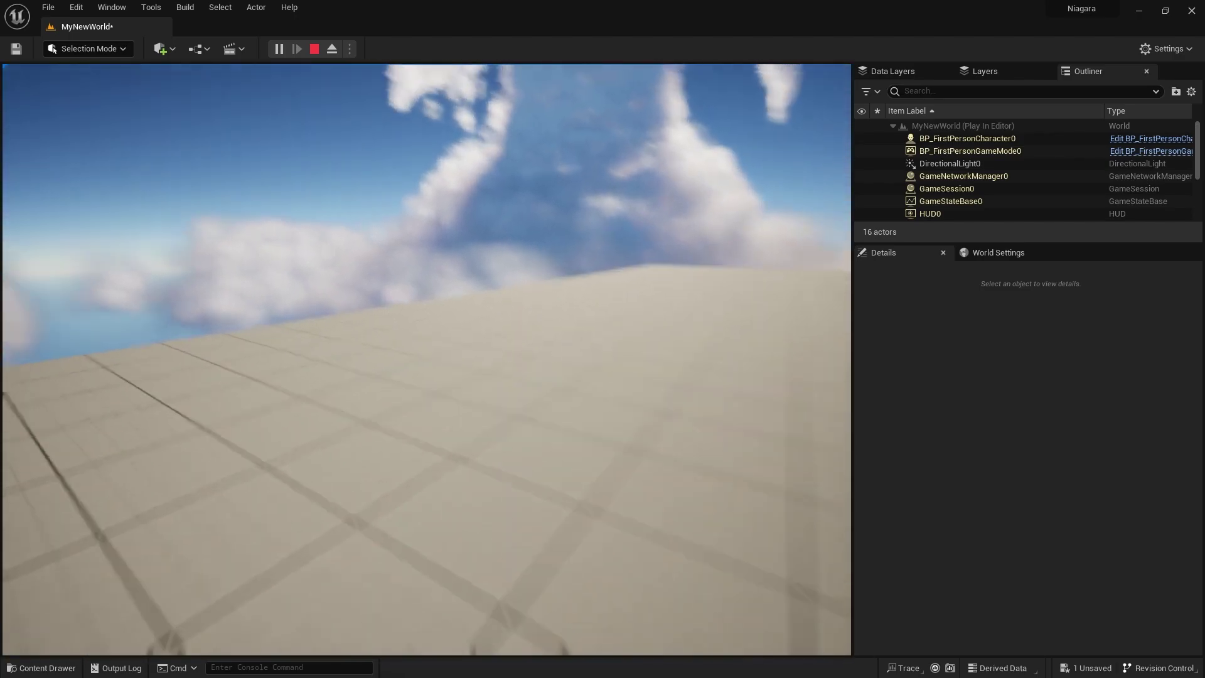
key("d")
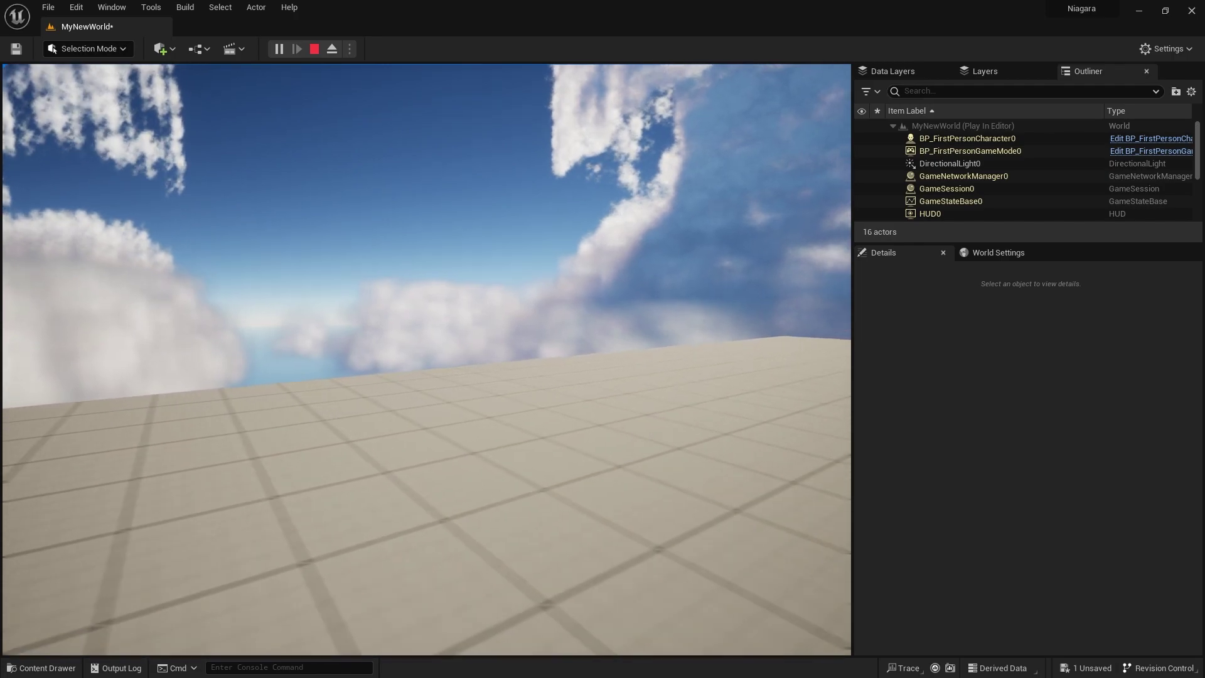